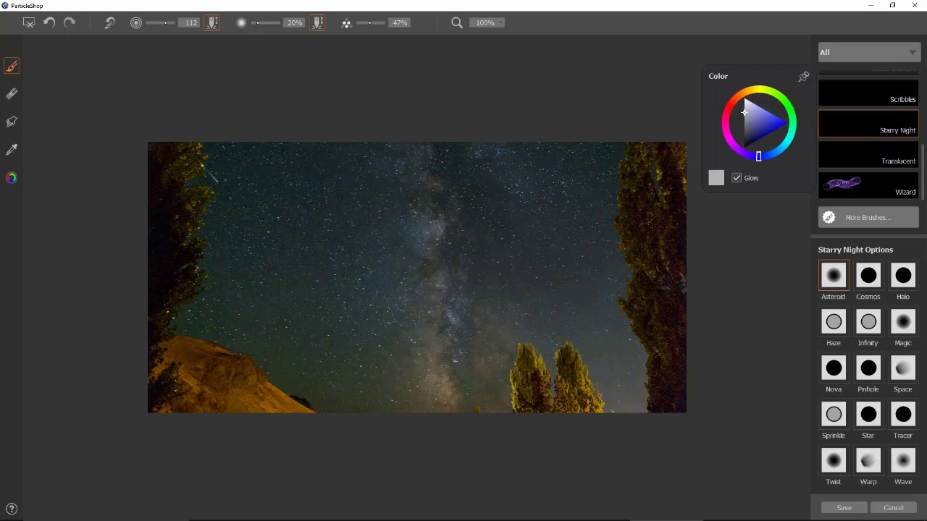
Step: Sample a dark blue-grey from the sky beside the Milky Way, then shift the brush colour to dark purple
{"action": "left_click", "coordinate": [12, 149]}
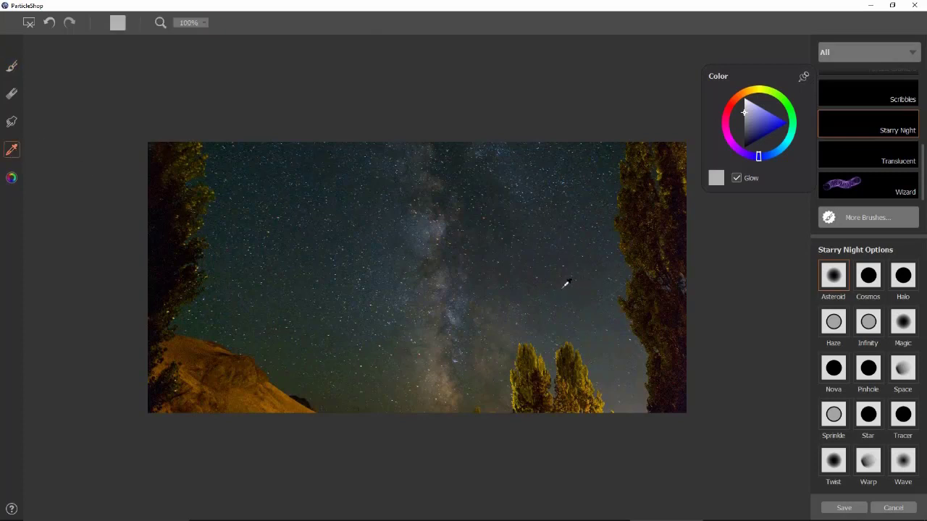
{"action": "left_click", "coordinate": [564, 286]}
{"action": "left_click", "coordinate": [577, 274]}
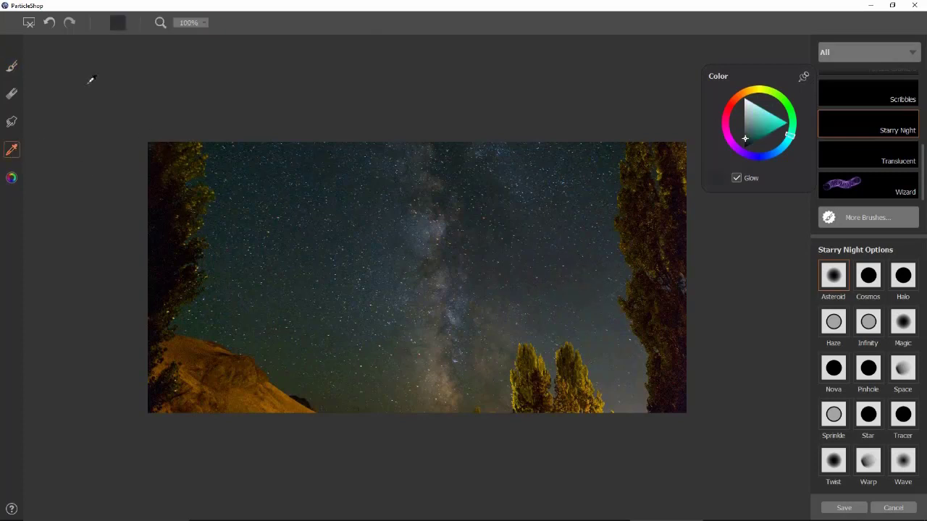
{"action": "left_click", "coordinate": [12, 66]}
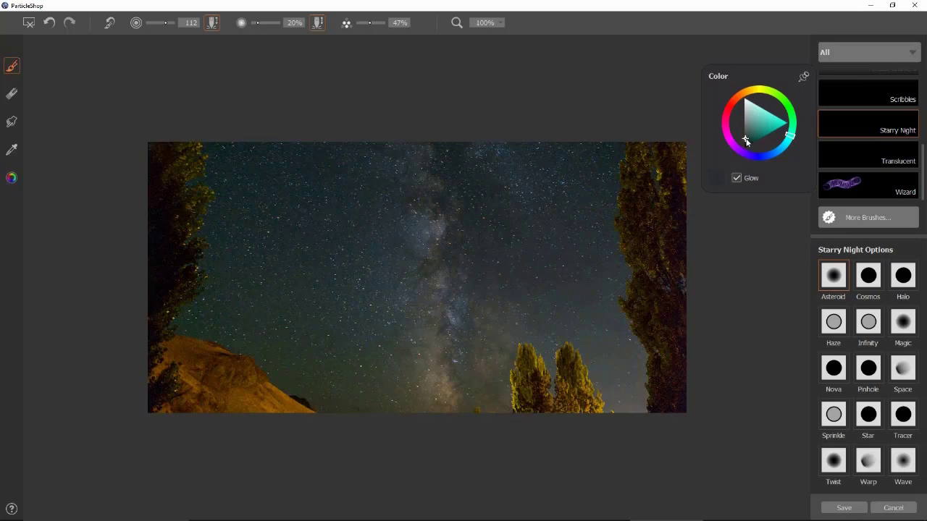
{"action": "mouse_move", "coordinate": [746, 139]}
{"action": "left_mouse_down"}
{"action": "mouse_move", "coordinate": [772, 154]}
{"action": "mouse_move", "coordinate": [749, 159]}
{"action": "left_mouse_up"}
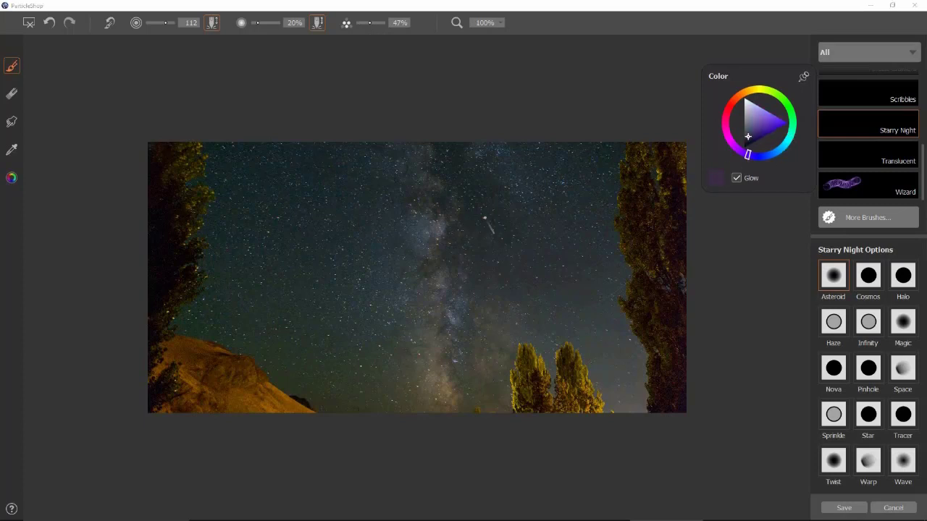
Step: Paint a curved Asteroid trail in the sky near the right-hand trees and thin its outer strand with the soft eraser
{"action": "left_click_drag", "start_coordinate": [482, 215], "coordinate": [496, 228]}
{"action": "left_click_drag", "start_coordinate": [551, 244], "coordinate": [577, 254]}
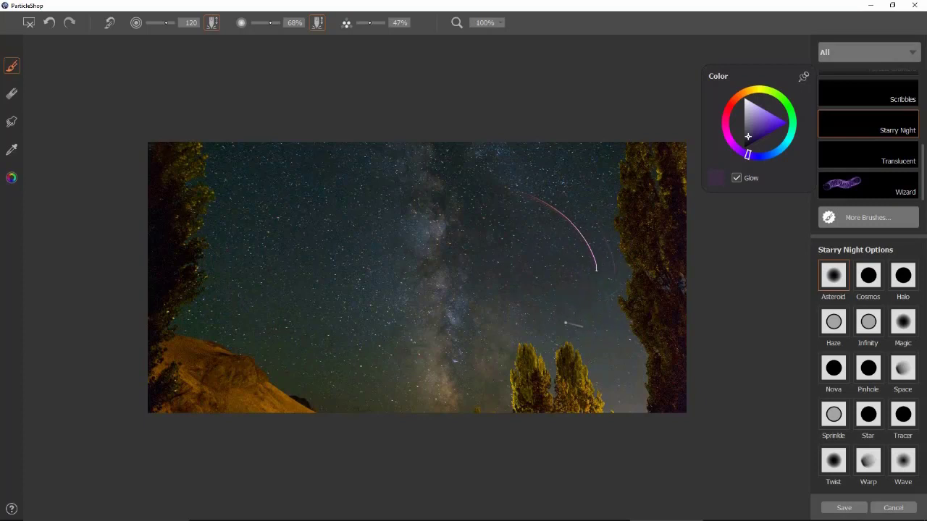
{"action": "left_click", "coordinate": [12, 94]}
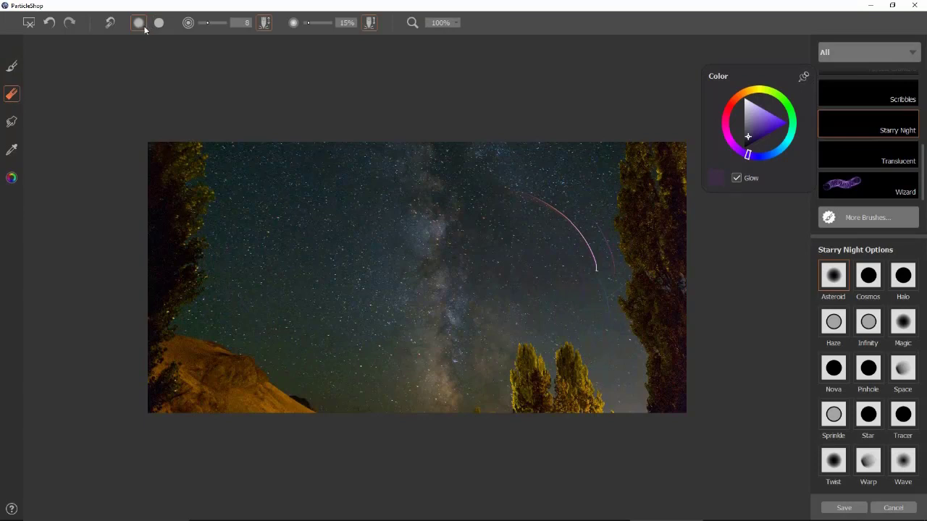
{"action": "left_click_drag", "start_coordinate": [592, 244], "coordinate": [623, 251]}
{"action": "left_click", "coordinate": [12, 97]}
Step: Paint soft glowing star dust across the lower sky with the Cosmos brush, using bright purple and light blue tones
{"action": "left_click", "coordinate": [872, 280]}
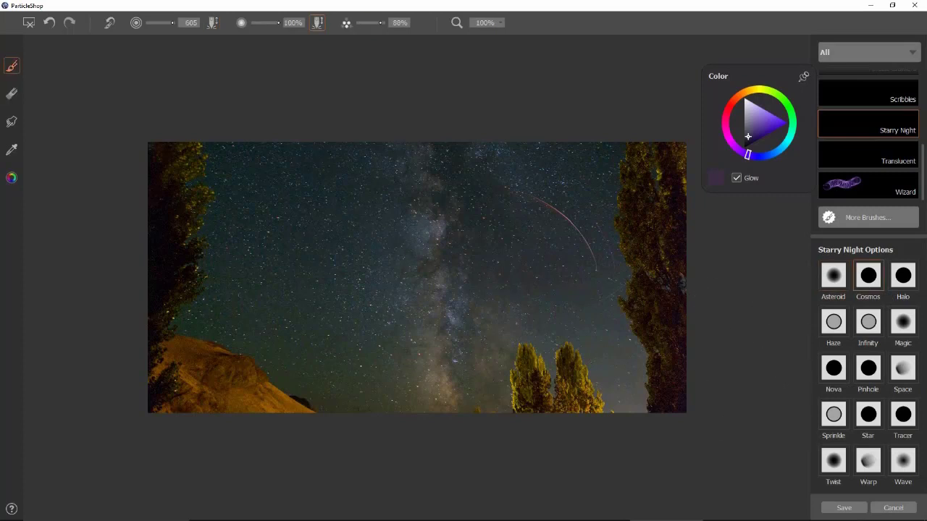
{"action": "left_click", "coordinate": [761, 107]}
{"action": "left_click_drag", "start_coordinate": [423, 252], "coordinate": [499, 343]}
{"action": "left_click", "coordinate": [777, 118]}
{"action": "mouse_move", "coordinate": [538, 314]}
{"action": "left_mouse_down"}
{"action": "mouse_move", "coordinate": [548, 285]}
{"action": "mouse_move", "coordinate": [561, 329]}
{"action": "mouse_move", "coordinate": [542, 291]}
{"action": "mouse_move", "coordinate": [543, 329]}
{"action": "left_mouse_up"}
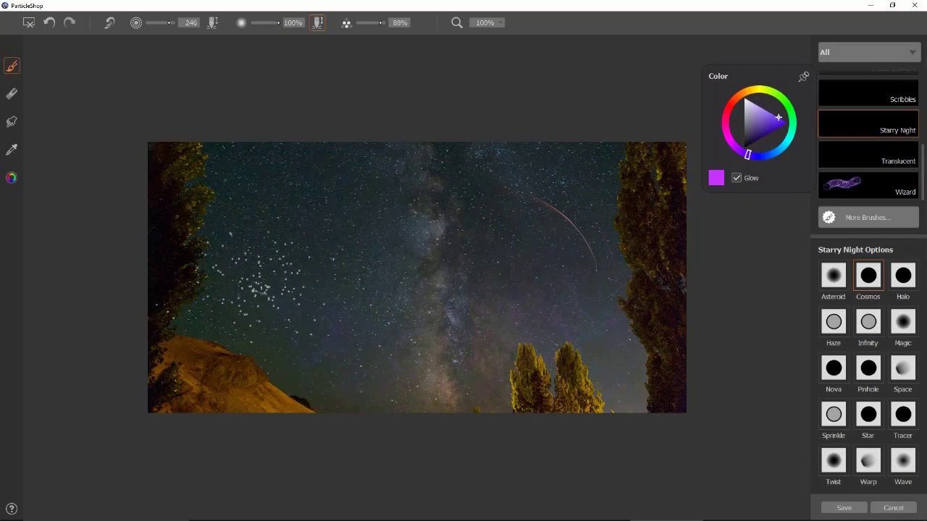
{"action": "left_click", "coordinate": [766, 109]}
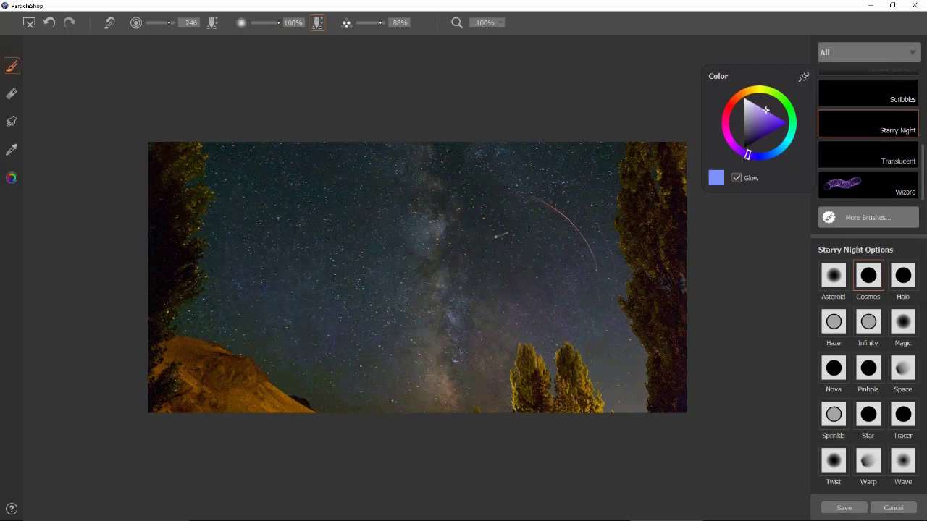
{"action": "left_click_drag", "start_coordinate": [585, 295], "coordinate": [599, 297]}
Step: Paint a wide Halo arc from the sky's upper edge through the Milky Way past the right-hand trees, undoing the trial strokes
{"action": "left_click", "coordinate": [903, 275]}
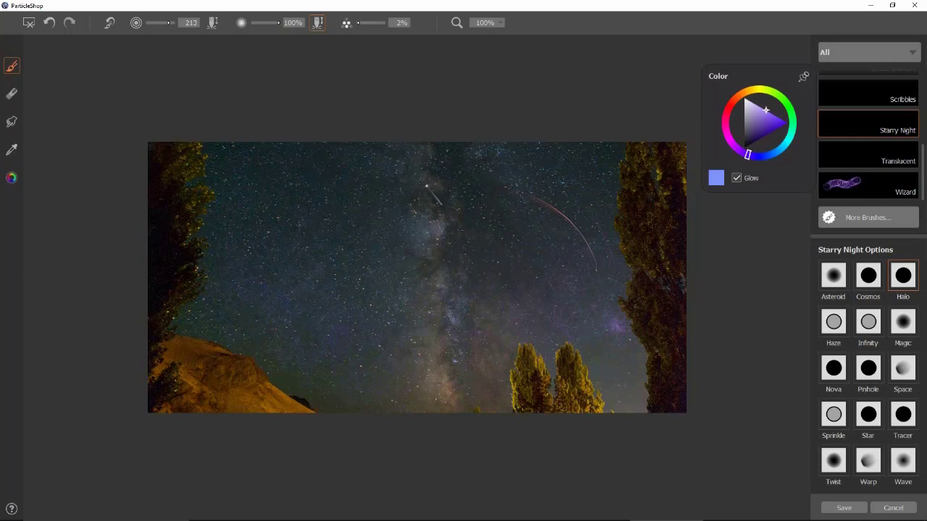
{"action": "left_click_drag", "start_coordinate": [362, 116], "coordinate": [303, 207]}
{"action": "mouse_move", "coordinate": [257, 238]}
{"action": "left_mouse_down"}
{"action": "mouse_move", "coordinate": [168, 250]}
{"action": "mouse_move", "coordinate": [90, 232]}
{"action": "left_mouse_up"}
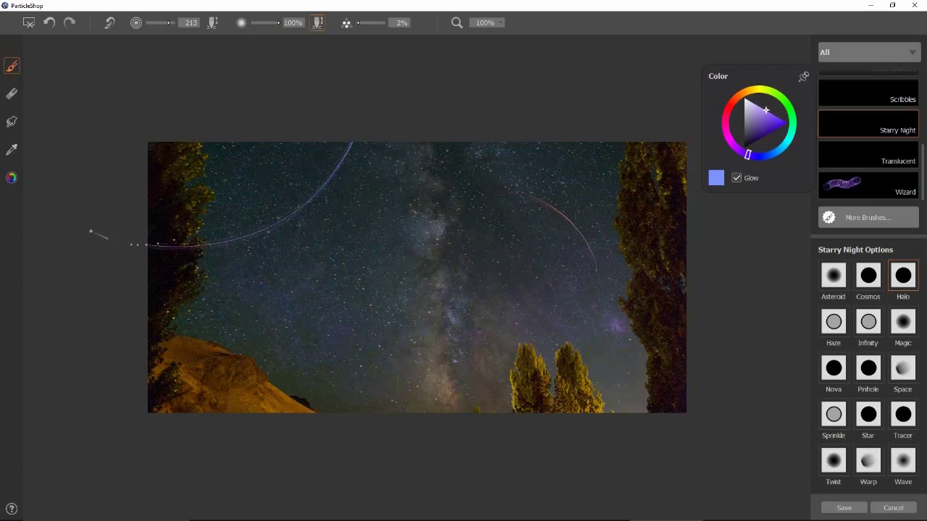
{"action": "key", "text": "ctrl+z"}
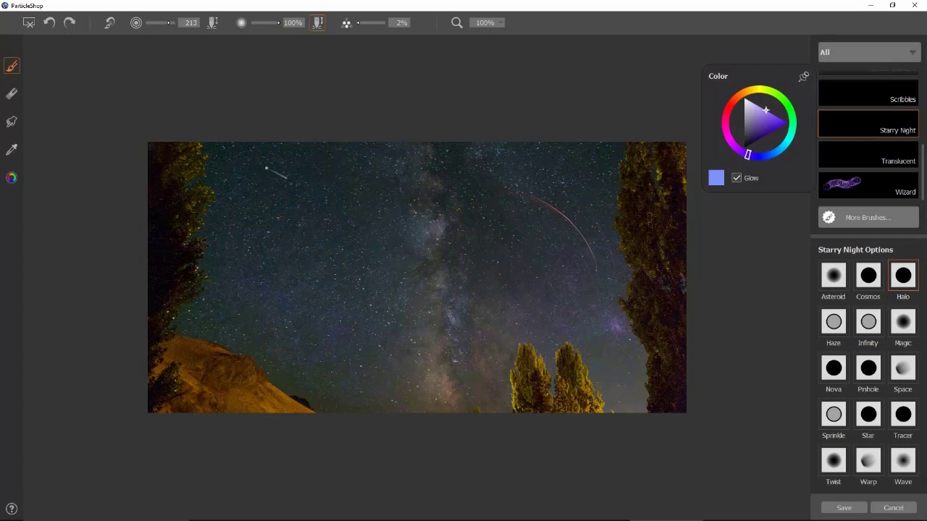
{"action": "left_click_drag", "start_coordinate": [275, 138], "coordinate": [58, 281]}
{"action": "key", "text": "ctrl+z"}
{"action": "mouse_move", "coordinate": [362, 205]}
{"action": "left_mouse_down"}
{"action": "mouse_move", "coordinate": [293, 233]}
{"action": "mouse_move", "coordinate": [409, 206]}
{"action": "left_mouse_up"}
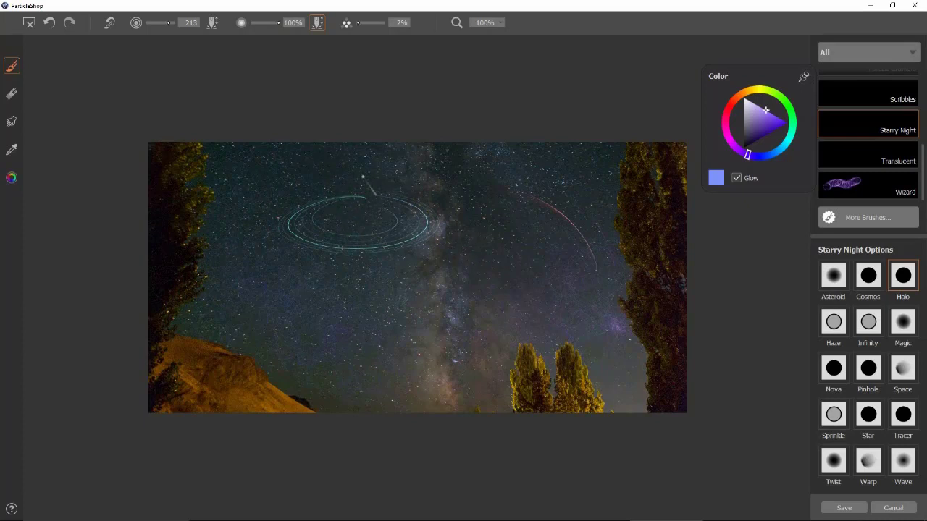
{"action": "key", "text": "ctrl+z"}
{"action": "left_click_drag", "start_coordinate": [407, 142], "coordinate": [704, 271]}
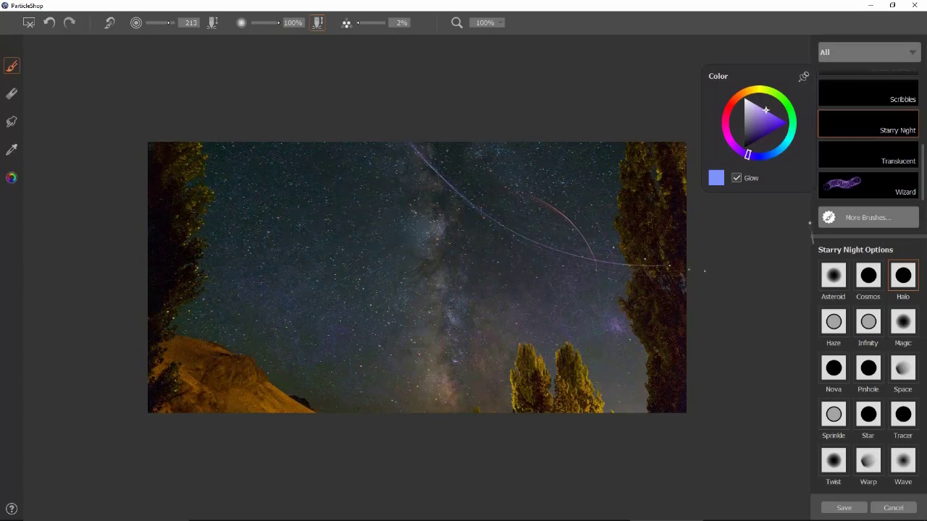
{"action": "key", "text": "ctrl+z"}
{"action": "mouse_move", "coordinate": [388, 142]}
{"action": "left_mouse_down"}
{"action": "mouse_move", "coordinate": [545, 285]}
{"action": "mouse_move", "coordinate": [859, 144]}
{"action": "left_mouse_up"}
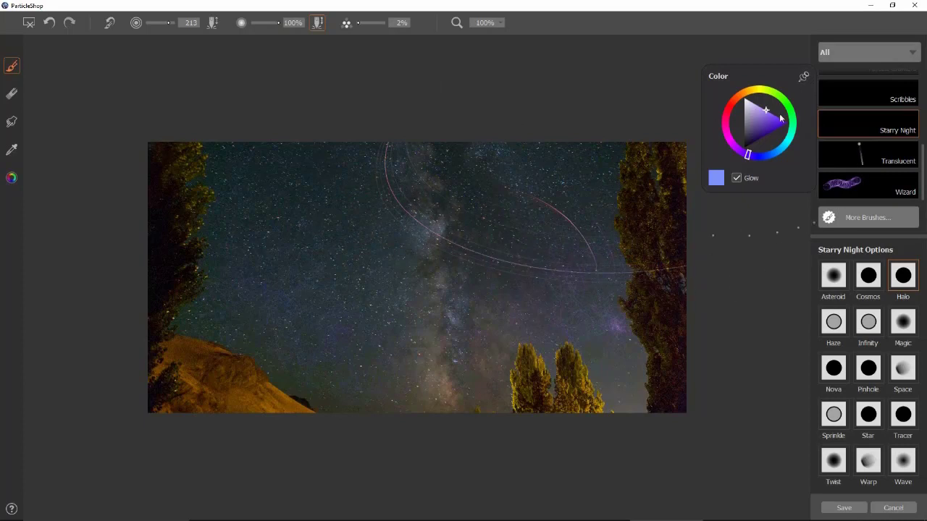
Step: Erase the Halo arc over the right-hand trees and fade the remaining arcs across the sky with a soft eraser
{"action": "left_click", "coordinate": [12, 94]}
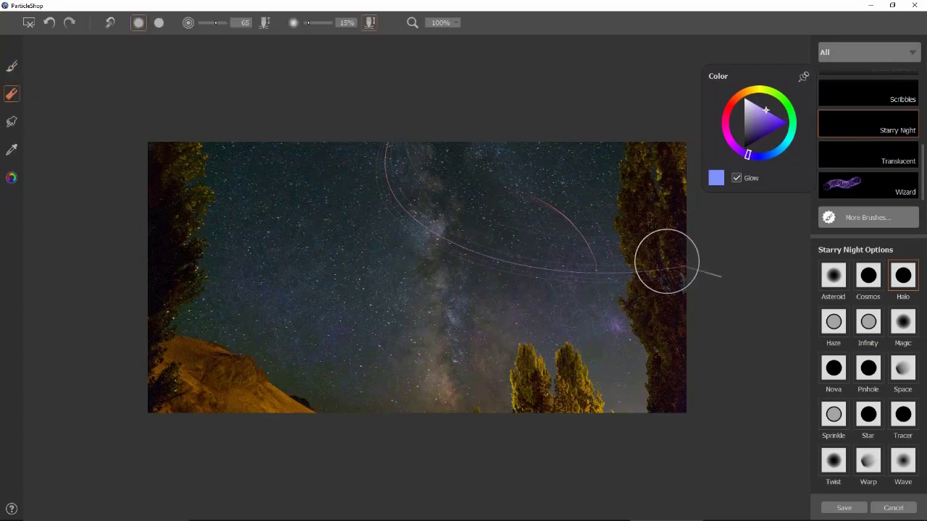
{"action": "mouse_move", "coordinate": [655, 256]}
{"action": "left_mouse_down"}
{"action": "mouse_move", "coordinate": [706, 256]}
{"action": "mouse_move", "coordinate": [686, 261]}
{"action": "left_mouse_up"}
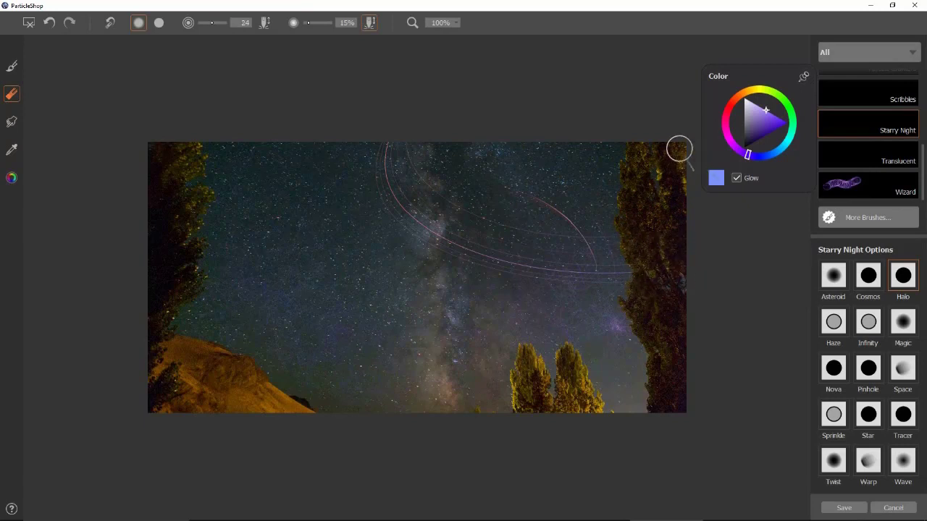
{"action": "left_click_drag", "start_coordinate": [651, 246], "coordinate": [654, 259]}
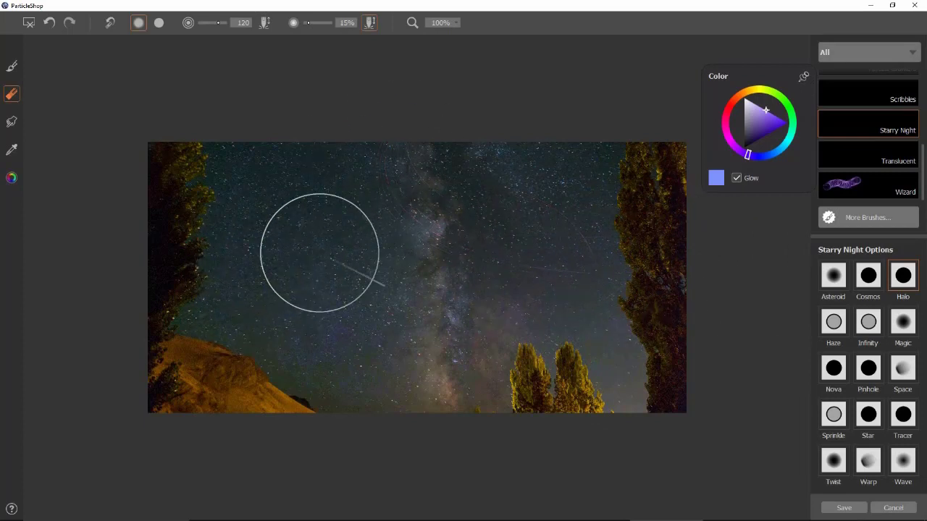
Step: Paint blue-violet vertical Haze streaks along the lower sky, above the hill and around the trees
{"action": "left_click", "coordinate": [833, 322]}
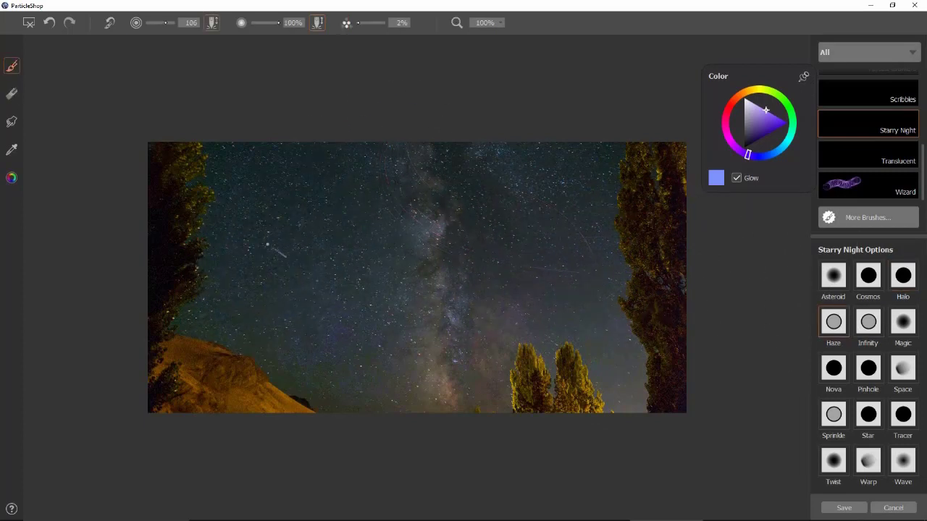
{"action": "left_click", "coordinate": [771, 121]}
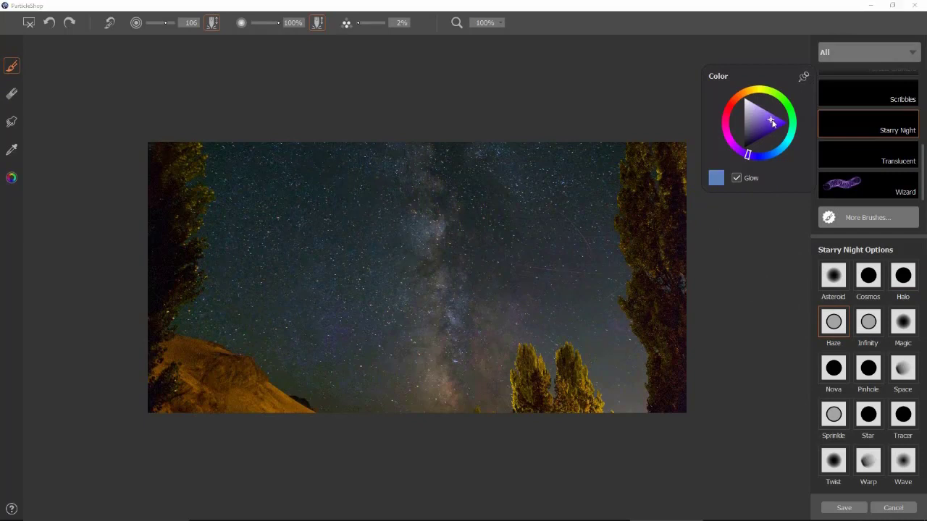
{"action": "mouse_move", "coordinate": [555, 315]}
{"action": "left_mouse_down"}
{"action": "mouse_move", "coordinate": [602, 414]}
{"action": "mouse_move", "coordinate": [620, 393]}
{"action": "mouse_move", "coordinate": [568, 380]}
{"action": "left_mouse_up"}
{"action": "left_click_drag", "start_coordinate": [266, 399], "coordinate": [263, 419]}
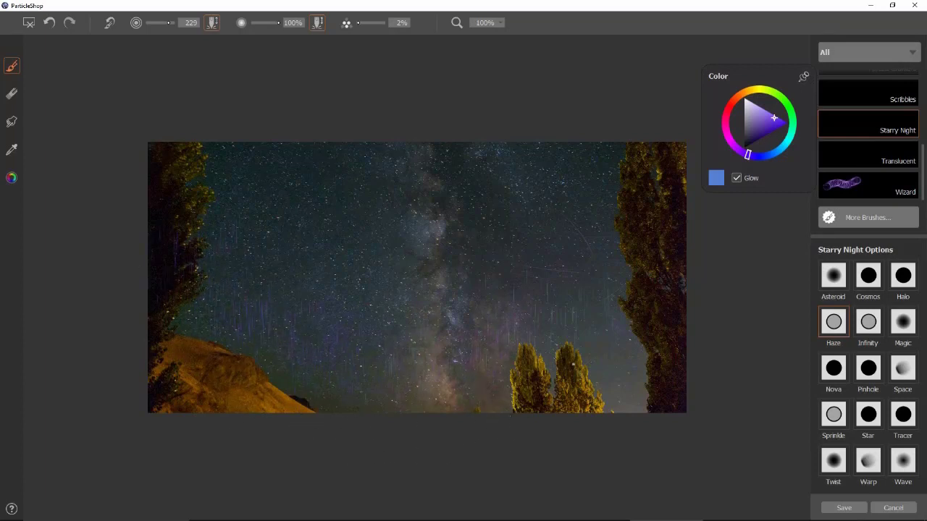
{"action": "mouse_move", "coordinate": [573, 364]}
{"action": "left_mouse_down"}
{"action": "mouse_move", "coordinate": [629, 291]}
{"action": "mouse_move", "coordinate": [667, 385]}
{"action": "left_mouse_up"}
Step: Erase the Haze streaks from the left and right trees with the soft eraser, adjusting its radius to fit
{"action": "left_click", "coordinate": [12, 93]}
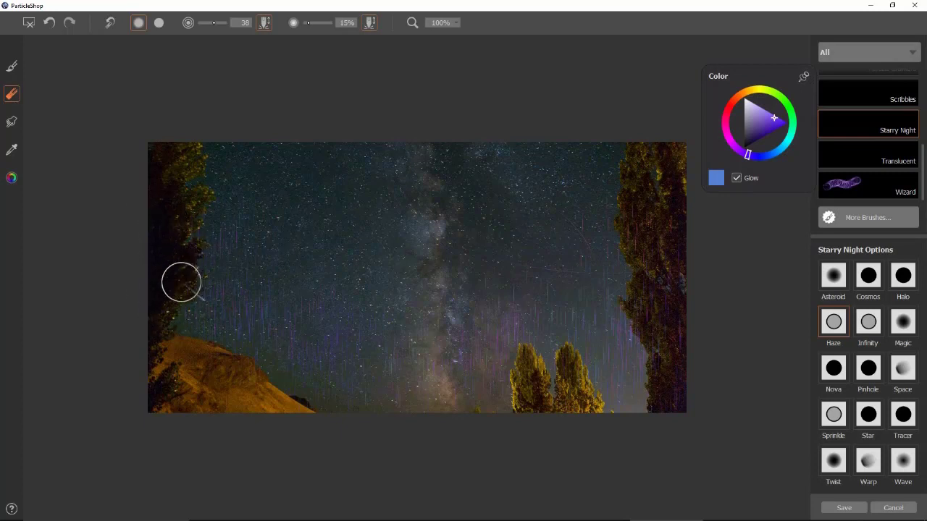
{"action": "left_click_drag", "start_coordinate": [176, 307], "coordinate": [195, 300]}
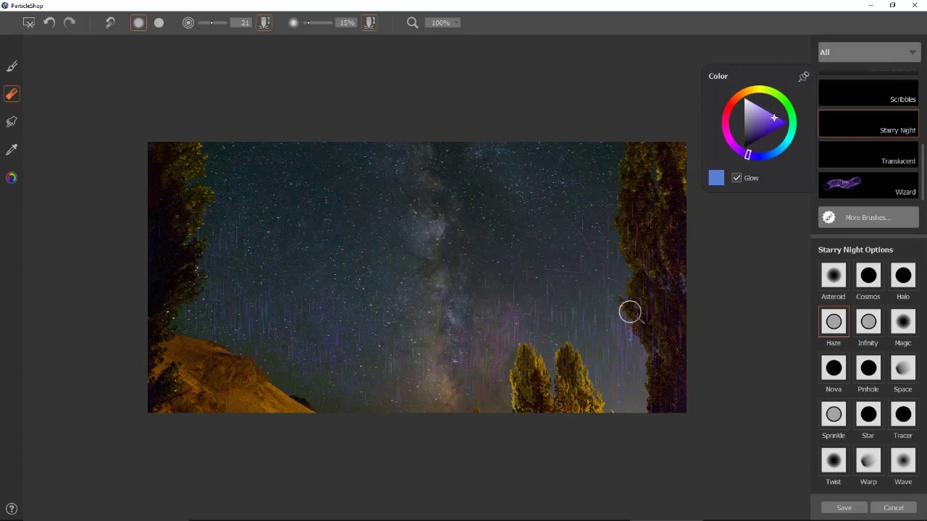
{"action": "key", "text": "bracketright"}
{"action": "key", "text": "bracketright"}
{"action": "key", "text": "bracketright"}
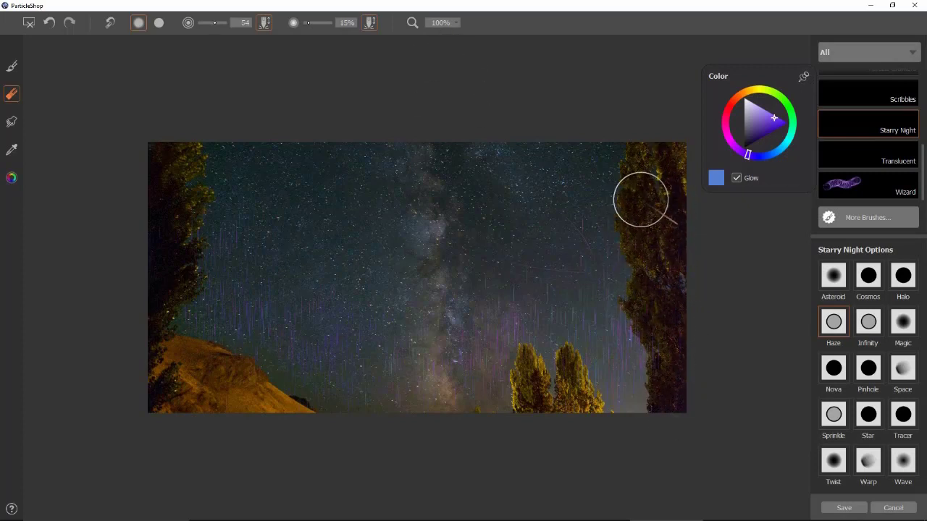
{"action": "key", "text": "bracketleft"}
{"action": "key", "text": "bracketleft"}
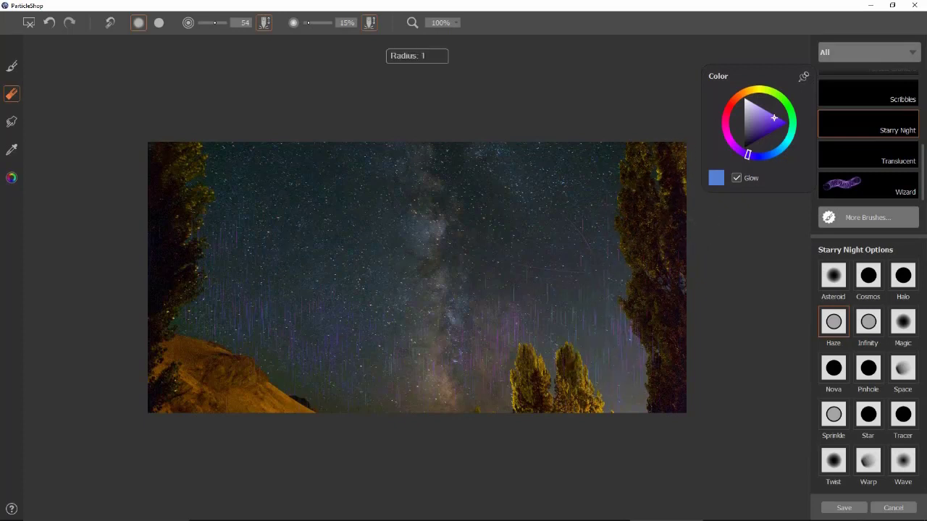
Step: Try Infinity brush bursts in the middle of the sky with a smaller radius and a violet colour, undoing each
{"action": "left_click", "coordinate": [868, 321]}
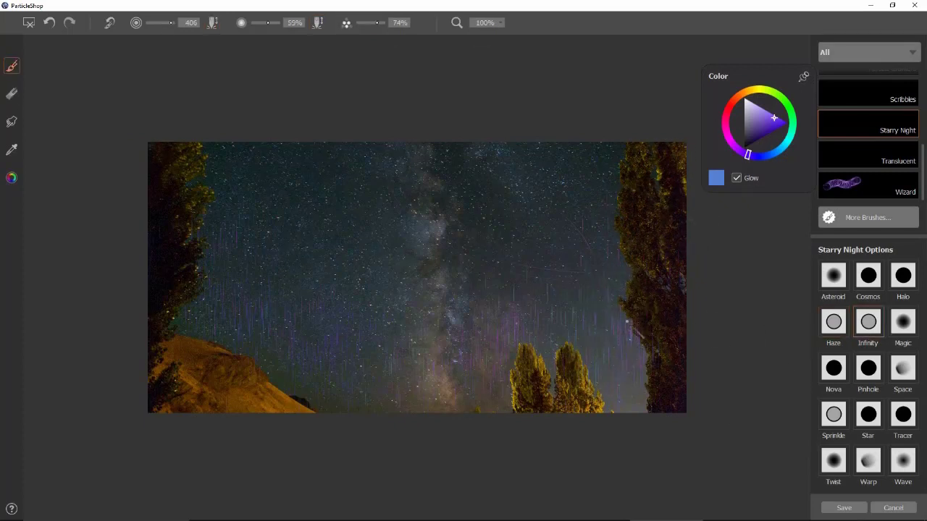
{"action": "left_click_drag", "start_coordinate": [523, 218], "coordinate": [443, 217]}
{"action": "key", "text": "ctrl+z"}
{"action": "key", "text": "bracketleft"}
{"action": "left_click", "coordinate": [776, 120]}
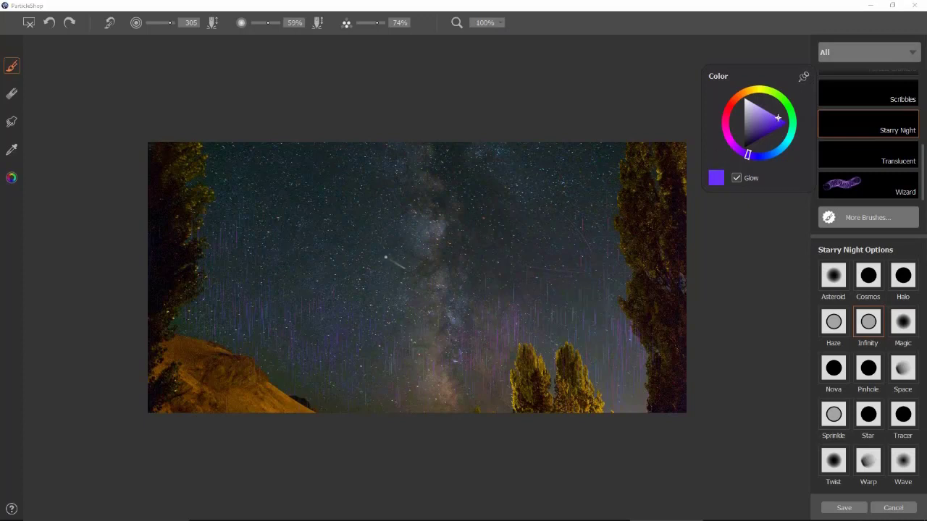
{"action": "mouse_move", "coordinate": [391, 273]}
{"action": "left_mouse_down"}
{"action": "mouse_move", "coordinate": [383, 270]}
{"action": "mouse_move", "coordinate": [396, 270]}
{"action": "left_mouse_up"}
{"action": "key", "text": "ctrl+z"}
Step: Try small Infinity bursts on both sides of the Milky Way at 35% opacity, in bright and then muted violet
{"action": "left_click_drag", "start_coordinate": [266, 23], "coordinate": [259, 23]}
{"action": "left_click_drag", "start_coordinate": [372, 208], "coordinate": [372, 207]}
{"action": "left_click", "coordinate": [337, 205]}
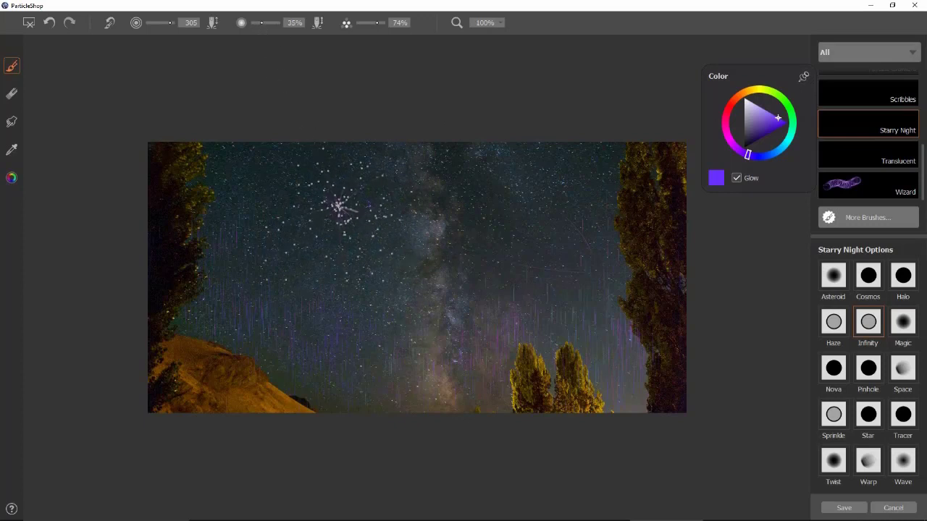
{"action": "left_click", "coordinate": [761, 120]}
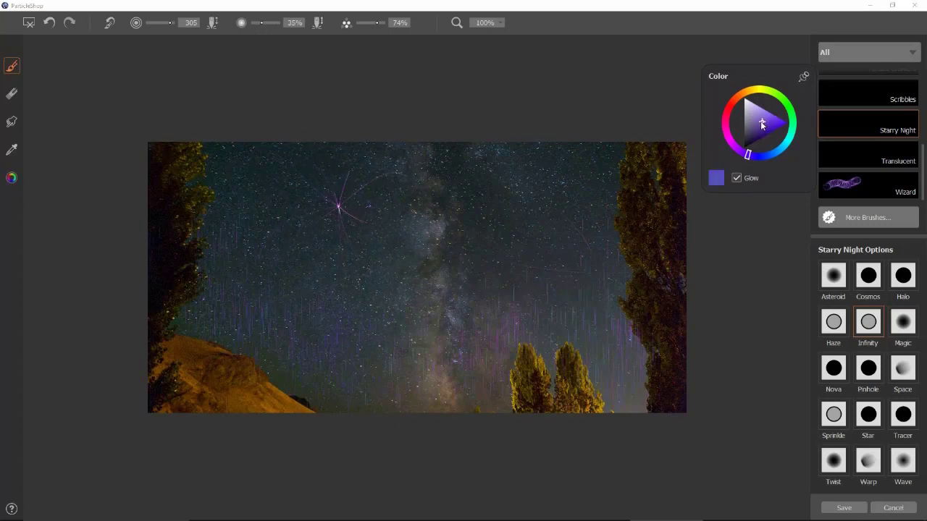
{"action": "left_click", "coordinate": [572, 221]}
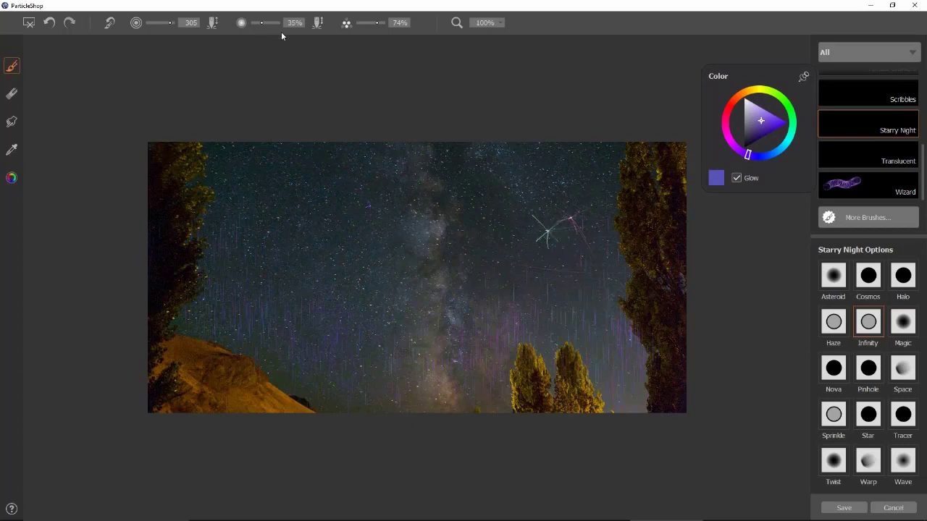
Step: Try a large vivid violet Infinity burst left of the Milky Way at 100% opacity, then undo the recent bursts
{"action": "left_click", "coordinate": [781, 122]}
{"action": "left_click_drag", "start_coordinate": [272, 26], "coordinate": [309, 26]}
{"action": "left_click_drag", "start_coordinate": [335, 231], "coordinate": [345, 234]}
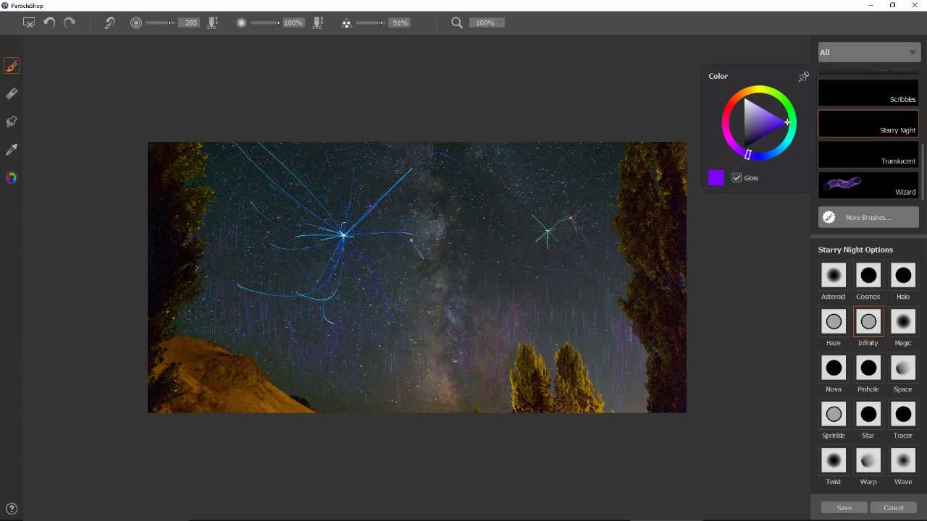
{"action": "key", "text": "ctrl+z"}
{"action": "key", "text": "ctrl+z"}
{"action": "key", "text": "ctrl+z"}
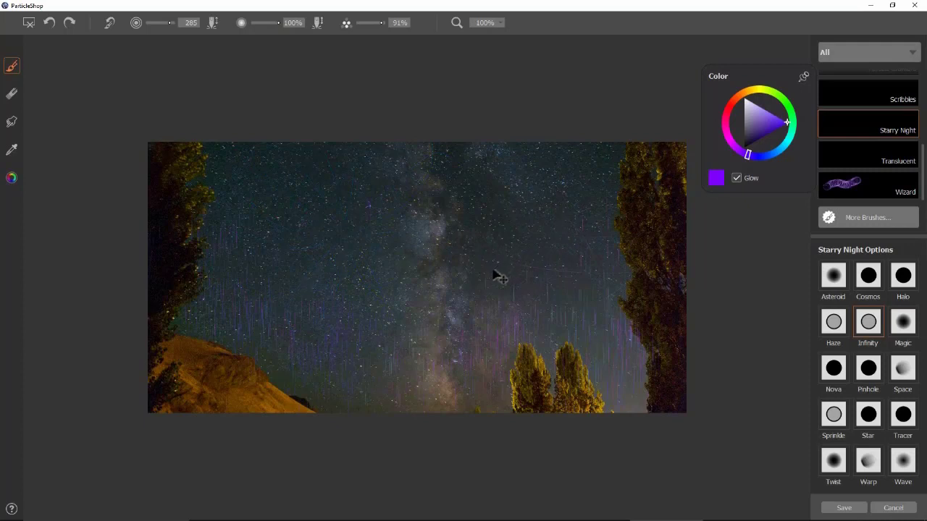
Step: Try Infinity bursts over the Milky Way and in the sky near the right-hand trees, undoing each one
{"action": "left_click_drag", "start_coordinate": [449, 290], "coordinate": [451, 290]}
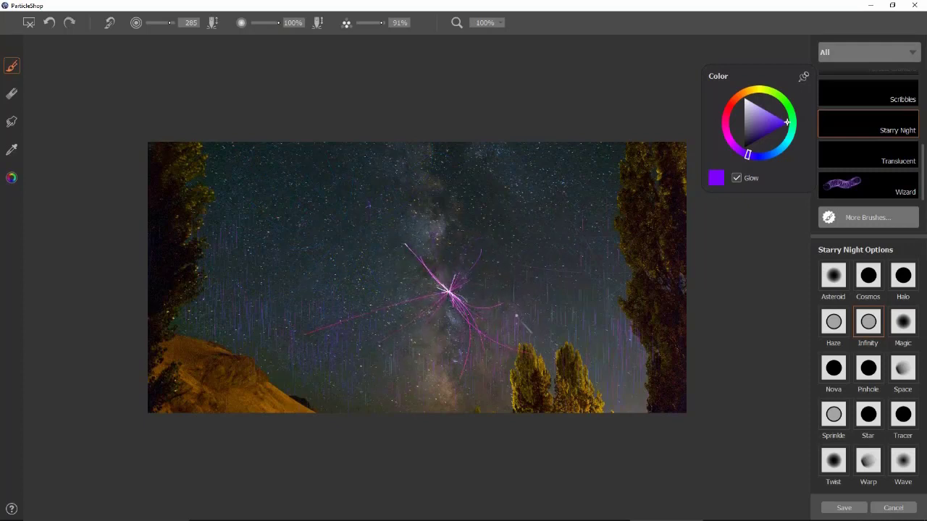
{"action": "key", "text": "ctrl+z"}
{"action": "left_click_drag", "start_coordinate": [559, 264], "coordinate": [565, 266]}
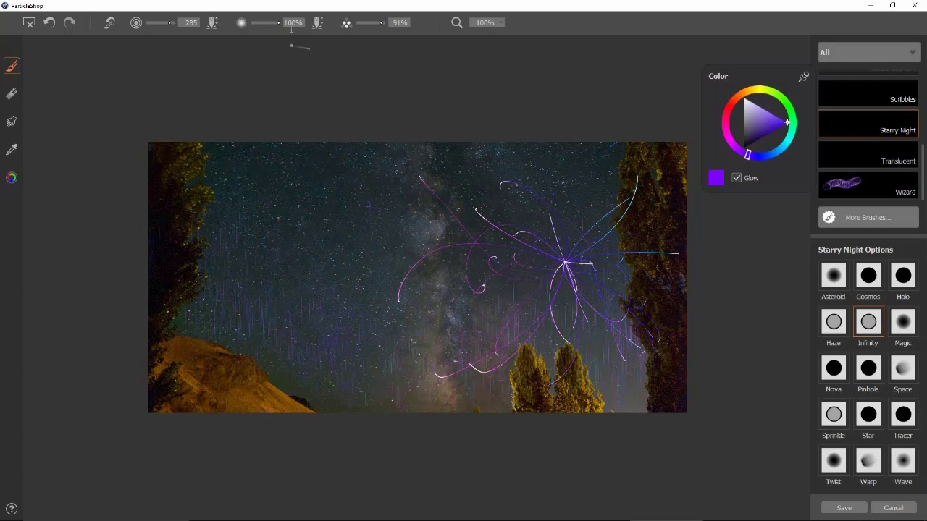
{"action": "key", "text": "ctrl+z"}
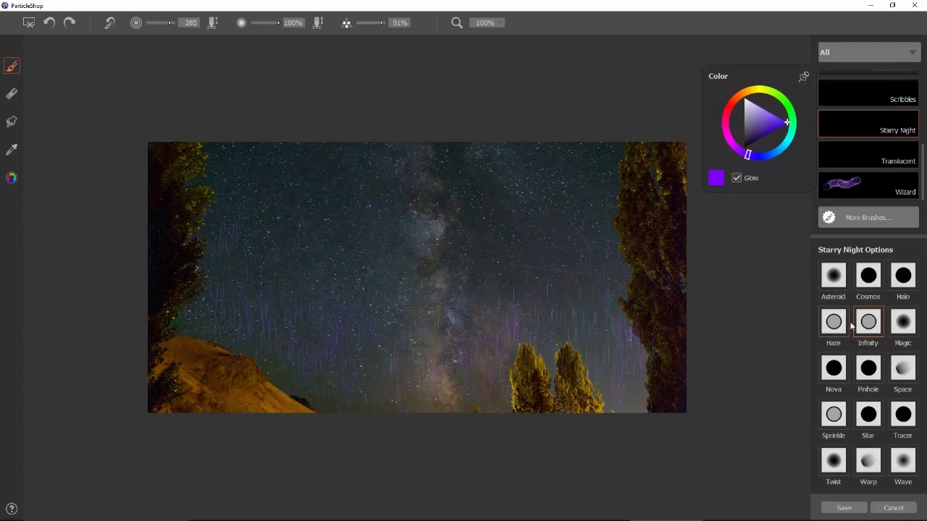
Step: Try long violet Magic brush strokes across the sky at 100% opacity, undoing each
{"action": "left_click", "coordinate": [899, 335]}
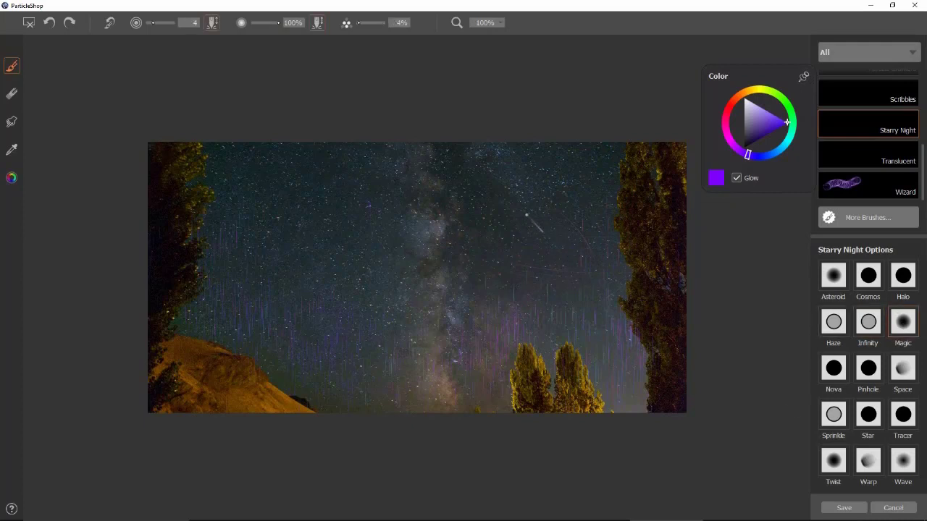
{"action": "mouse_move", "coordinate": [527, 216]}
{"action": "left_mouse_down"}
{"action": "mouse_move", "coordinate": [490, 305]}
{"action": "mouse_move", "coordinate": [389, 223]}
{"action": "mouse_move", "coordinate": [236, 217]}
{"action": "left_mouse_up"}
{"action": "key", "text": "ctrl+z"}
{"action": "left_click_drag", "start_coordinate": [507, 91], "coordinate": [575, 230]}
{"action": "key", "text": "ctrl+z"}
Step: Try larger crossing Magic trails at radius 96 in the sky left of the Milky Way, undoing one of them
{"action": "left_click_drag", "start_coordinate": [538, 274], "coordinate": [559, 292]}
{"action": "mouse_move", "coordinate": [253, 178]}
{"action": "left_mouse_down"}
{"action": "mouse_move", "coordinate": [371, 216]}
{"action": "mouse_move", "coordinate": [440, 456]}
{"action": "left_mouse_up"}
{"action": "mouse_move", "coordinate": [293, 221]}
{"action": "left_mouse_down"}
{"action": "mouse_move", "coordinate": [583, 126]}
{"action": "mouse_move", "coordinate": [615, 152]}
{"action": "left_mouse_up"}
{"action": "key", "text": "ctrl+z"}
{"action": "left_click_drag", "start_coordinate": [250, 226], "coordinate": [497, 116]}
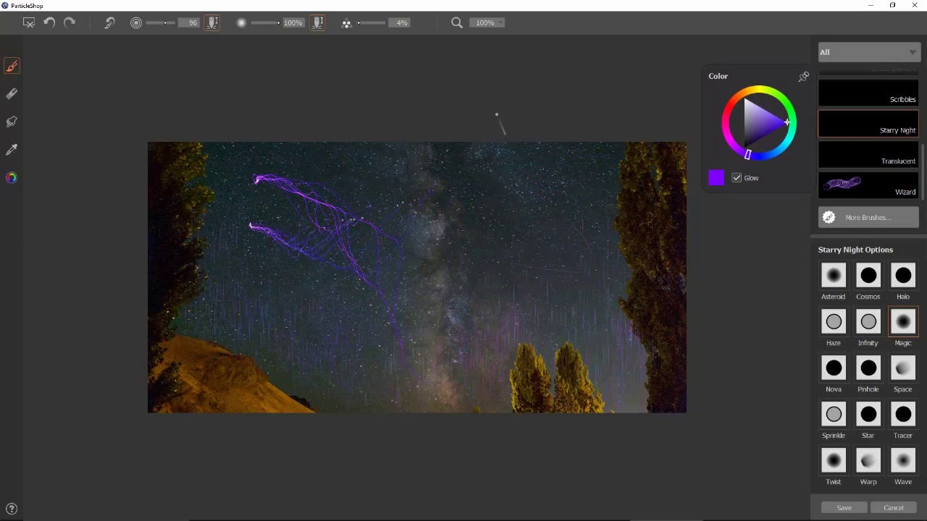
Step: Try erasing the Magic trails at 15% opacity, enlarging the eraser from radius 72 to 170
{"action": "left_click", "coordinate": [12, 93]}
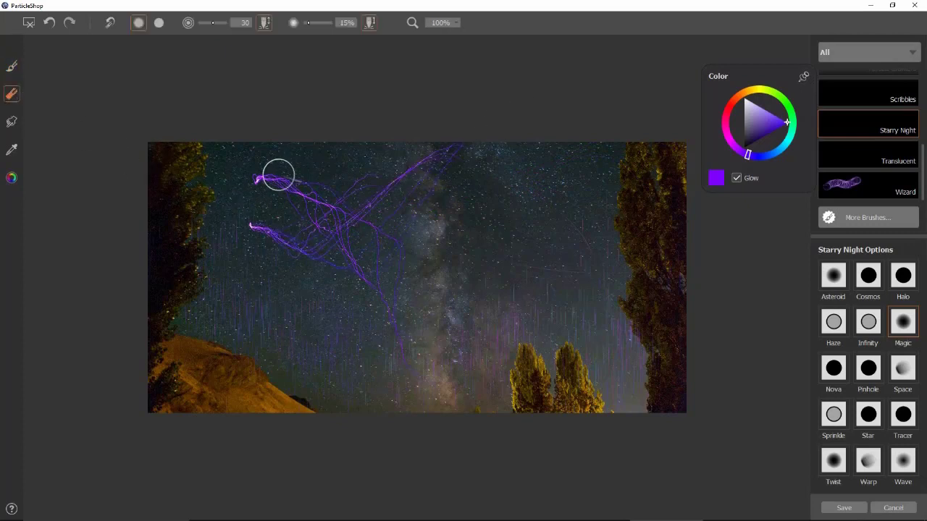
{"action": "left_click_drag", "start_coordinate": [253, 168], "coordinate": [263, 190]}
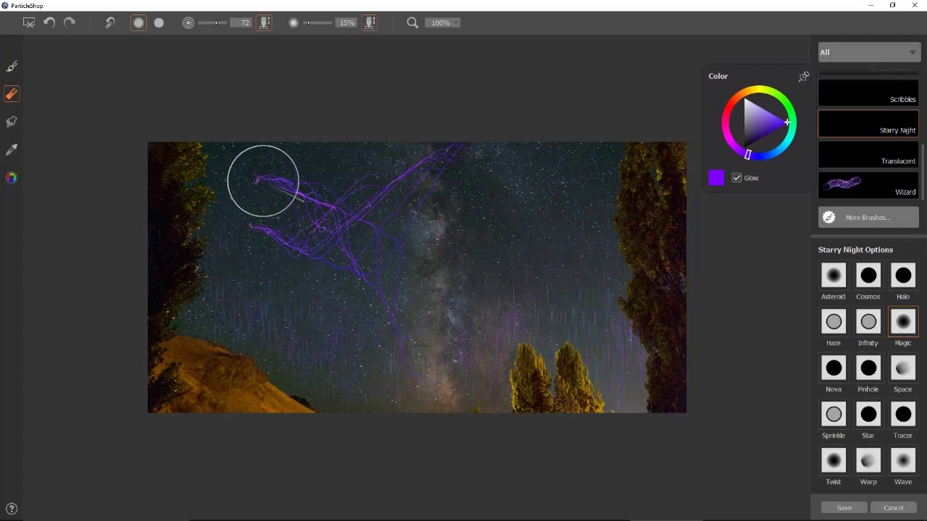
{"action": "left_click_drag", "start_coordinate": [442, 128], "coordinate": [418, 67]}
{"action": "mouse_move", "coordinate": [457, 145]}
{"action": "left_mouse_down"}
{"action": "mouse_move", "coordinate": [401, 186]}
{"action": "mouse_move", "coordinate": [411, 172]}
{"action": "mouse_move", "coordinate": [354, 187]}
{"action": "mouse_move", "coordinate": [327, 171]}
{"action": "mouse_move", "coordinate": [313, 266]}
{"action": "left_mouse_up"}
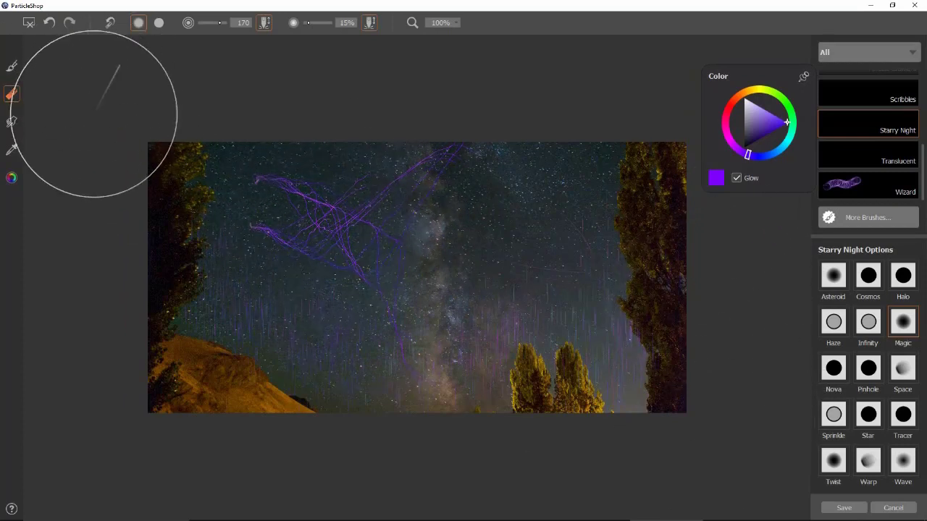
Step: Revert the photo to its last saved version, discarding all brush strokes
{"action": "left_click", "coordinate": [30, 23]}
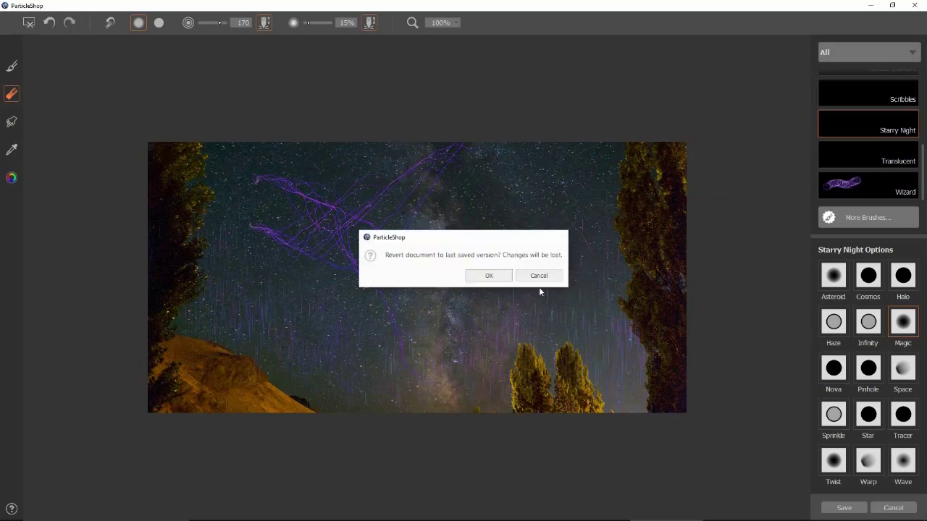
{"action": "key", "text": "Return"}
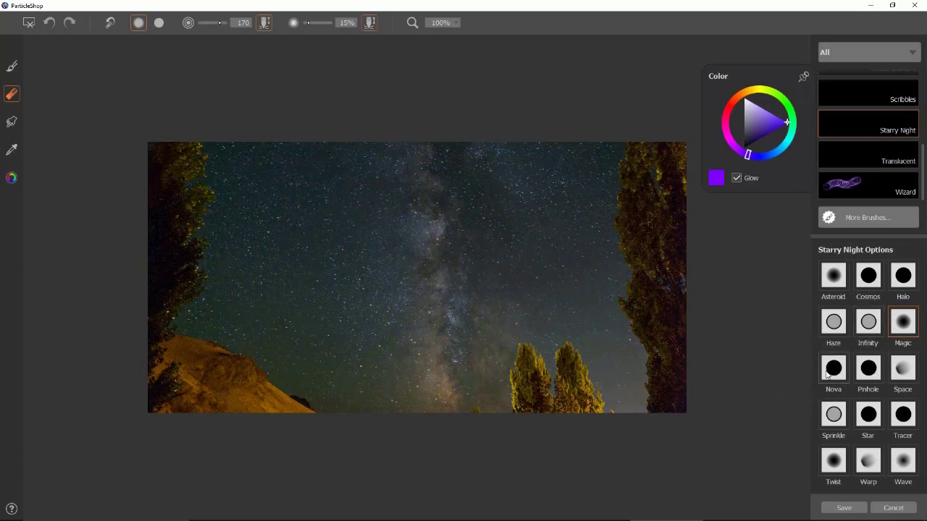
Step: Try a violet Nova stroke in the sky above the two small trees, then undo it
{"action": "left_click", "coordinate": [833, 368]}
{"action": "mouse_move", "coordinate": [542, 230]}
{"action": "left_mouse_down"}
{"action": "mouse_move", "coordinate": [524, 232]}
{"action": "mouse_move", "coordinate": [535, 303]}
{"action": "left_mouse_up"}
{"action": "key", "text": "ctrl+z"}
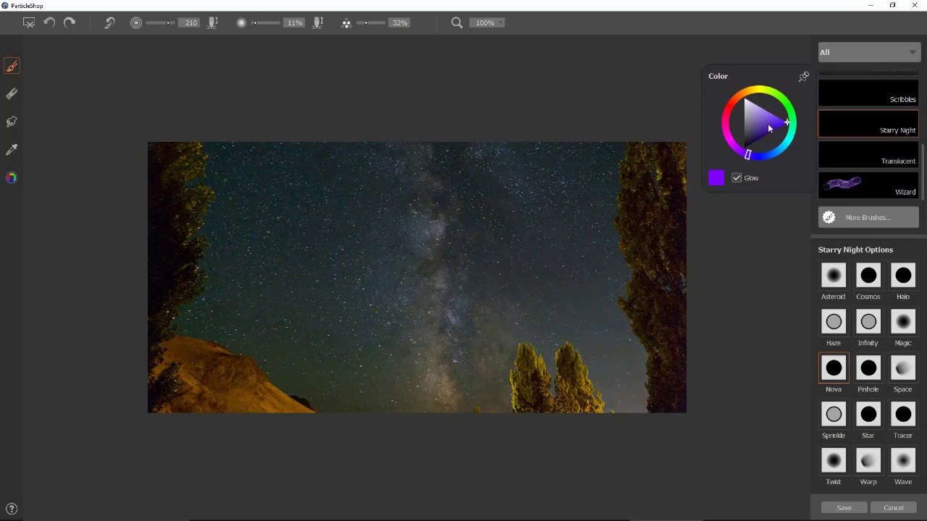
Step: Dab faint muted-violet Nova haze at radius 210 and 11% opacity between the lower Milky Way and the two small trees
{"action": "left_click_drag", "start_coordinate": [769, 128], "coordinate": [755, 125]}
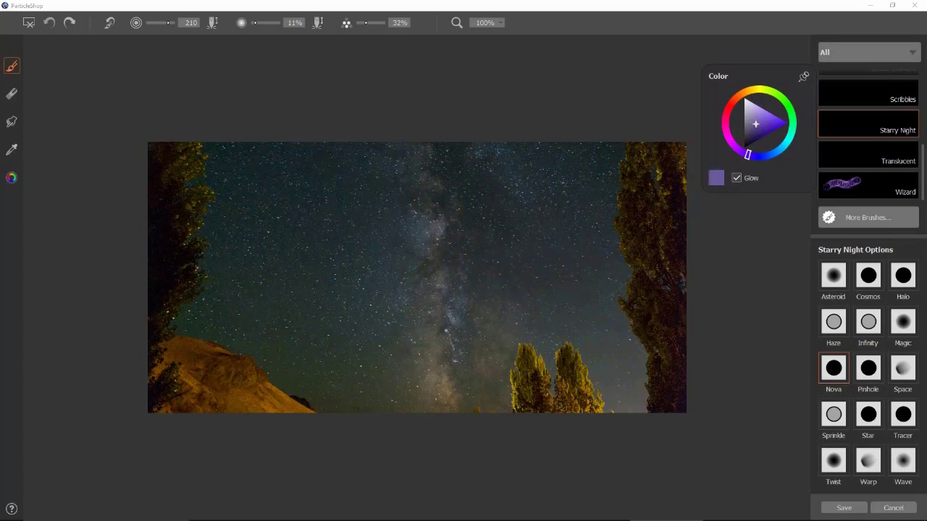
{"action": "left_click", "coordinate": [516, 317]}
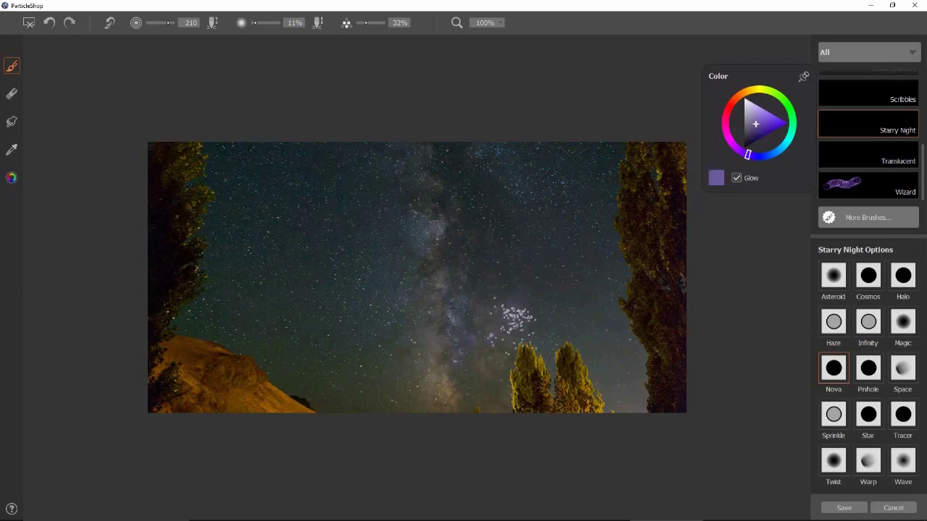
{"action": "key", "text": "ctrl+z"}
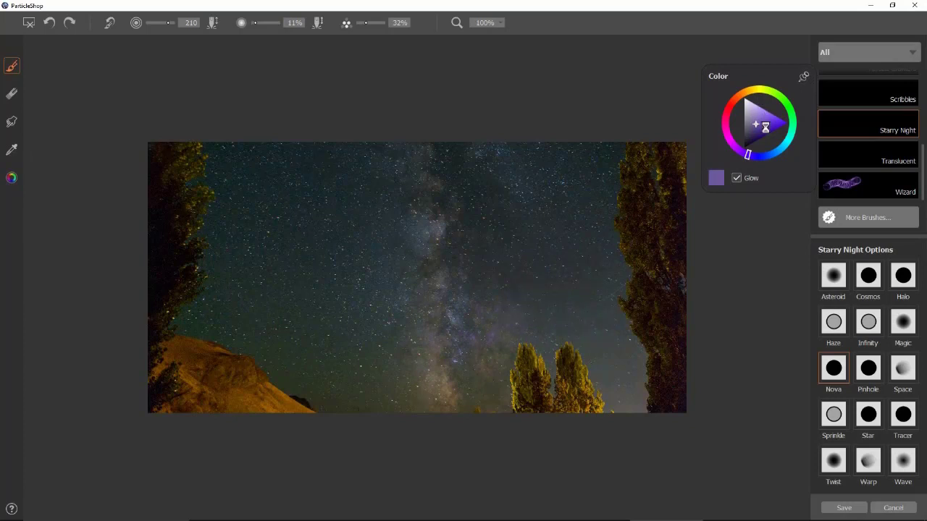
Step: Build up vivid violet Nova haze in the low sky beside the right-hand trees, reducing the radius to 126
{"action": "left_click", "coordinate": [775, 123]}
{"action": "left_click", "coordinate": [607, 335]}
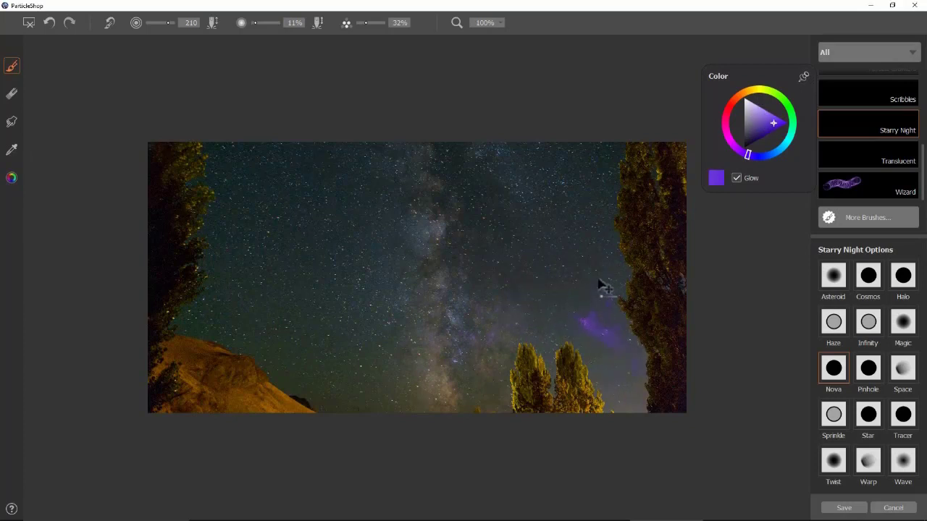
{"action": "left_click", "coordinate": [772, 121]}
{"action": "left_click", "coordinate": [590, 292]}
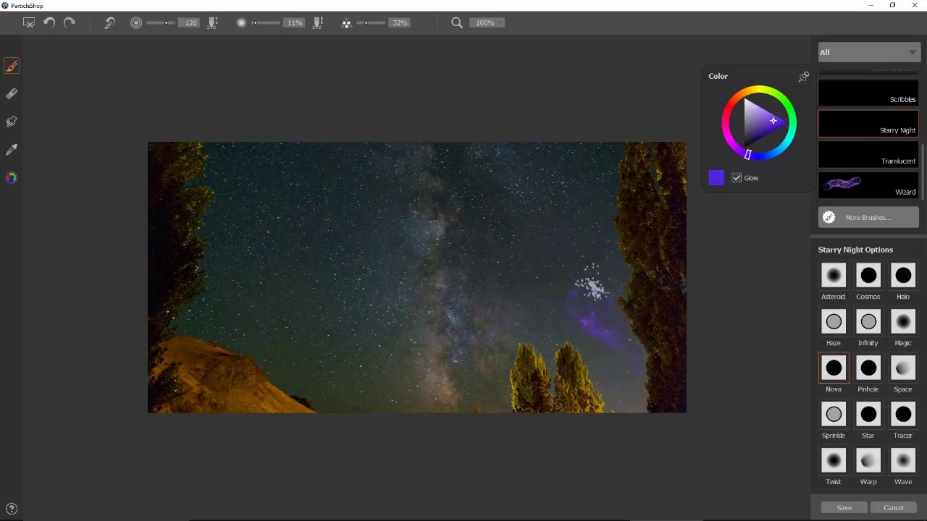
{"action": "left_click", "coordinate": [593, 317]}
{"action": "left_click", "coordinate": [563, 324]}
Step: Extend the Nova haze over the two small trees and the tall right-hand tree, enlarging the radius to 177
{"action": "mouse_move", "coordinate": [570, 259]}
{"action": "left_mouse_down"}
{"action": "mouse_move", "coordinate": [579, 287]}
{"action": "mouse_move", "coordinate": [570, 275]}
{"action": "mouse_move", "coordinate": [571, 303]}
{"action": "mouse_move", "coordinate": [611, 341]}
{"action": "mouse_move", "coordinate": [606, 382]}
{"action": "mouse_move", "coordinate": [498, 378]}
{"action": "mouse_move", "coordinate": [453, 341]}
{"action": "mouse_move", "coordinate": [504, 369]}
{"action": "mouse_move", "coordinate": [545, 350]}
{"action": "mouse_move", "coordinate": [555, 387]}
{"action": "left_mouse_up"}
{"action": "left_click", "coordinate": [510, 363]}
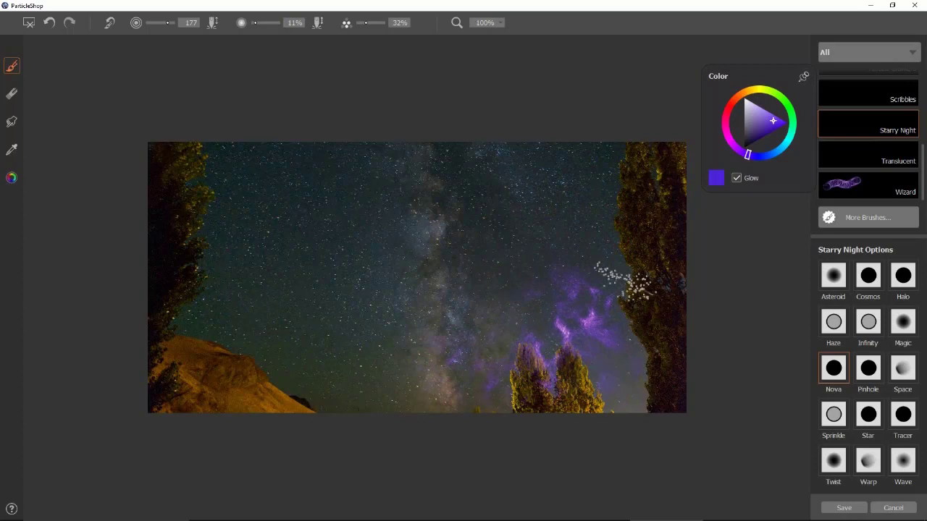
{"action": "left_click_drag", "start_coordinate": [633, 287], "coordinate": [636, 363]}
{"action": "mouse_move", "coordinate": [628, 398]}
{"action": "left_mouse_down"}
{"action": "mouse_move", "coordinate": [650, 390]}
{"action": "mouse_move", "coordinate": [614, 278]}
{"action": "mouse_move", "coordinate": [661, 253]}
{"action": "mouse_move", "coordinate": [646, 271]}
{"action": "mouse_move", "coordinate": [638, 324]}
{"action": "left_mouse_up"}
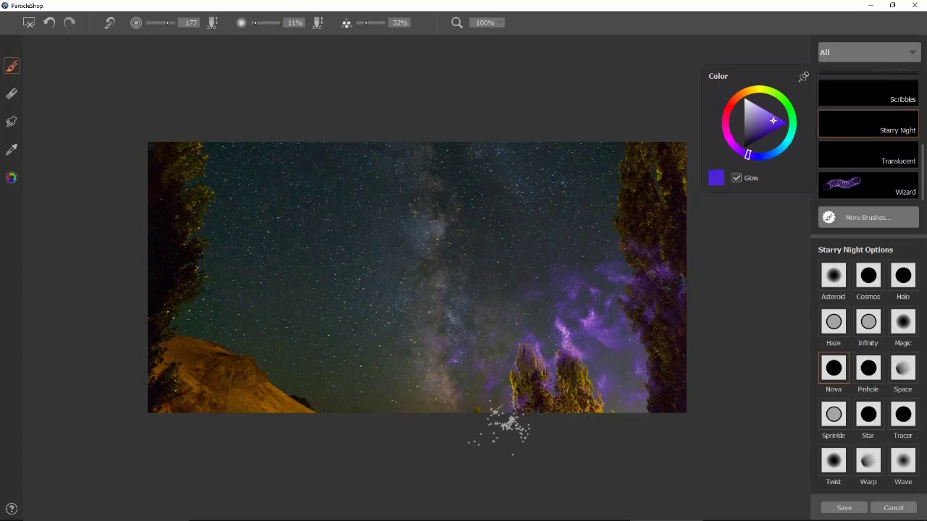
Step: Erase the violet haze from the right-hand tree and the two small trees, switching to the hard eraser at 96% opacity
{"action": "left_click", "coordinate": [12, 93]}
{"action": "mouse_move", "coordinate": [622, 259]}
{"action": "left_mouse_down"}
{"action": "mouse_move", "coordinate": [631, 265]}
{"action": "mouse_move", "coordinate": [628, 301]}
{"action": "left_mouse_up"}
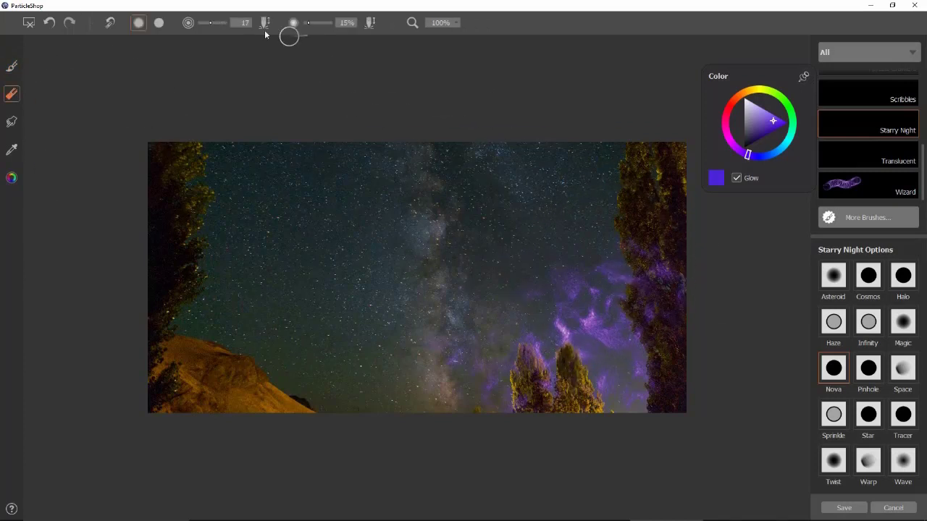
{"action": "left_click", "coordinate": [160, 23]}
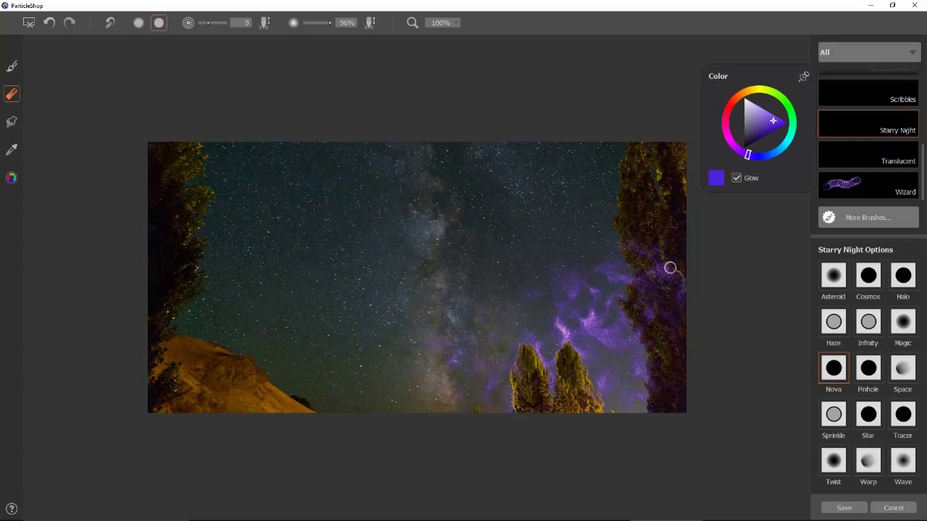
{"action": "left_click_drag", "start_coordinate": [656, 281], "coordinate": [651, 311]}
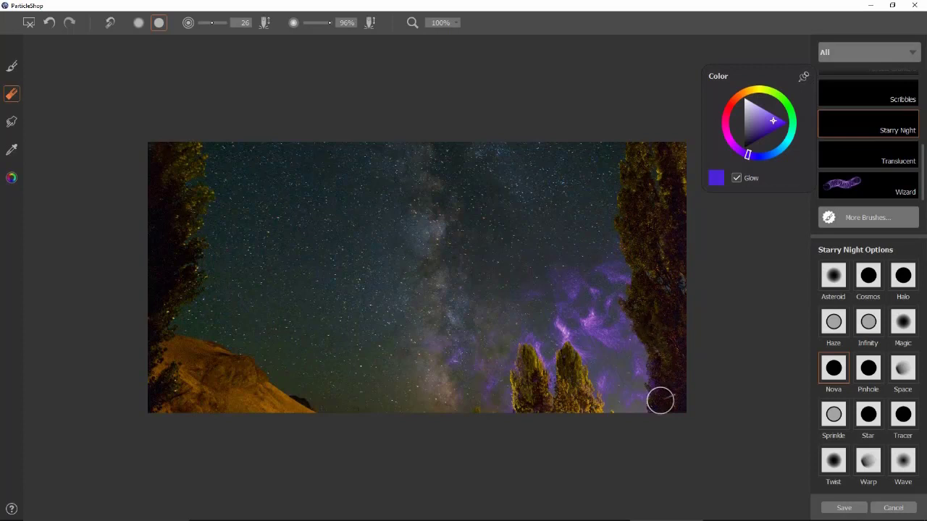
{"action": "left_click_drag", "start_coordinate": [574, 348], "coordinate": [570, 344]}
Step: Place pale blue-violet Pinhole stars left of the Milky Way and one in the upper-right sky, undoing the last extra dab
{"action": "left_click", "coordinate": [875, 382]}
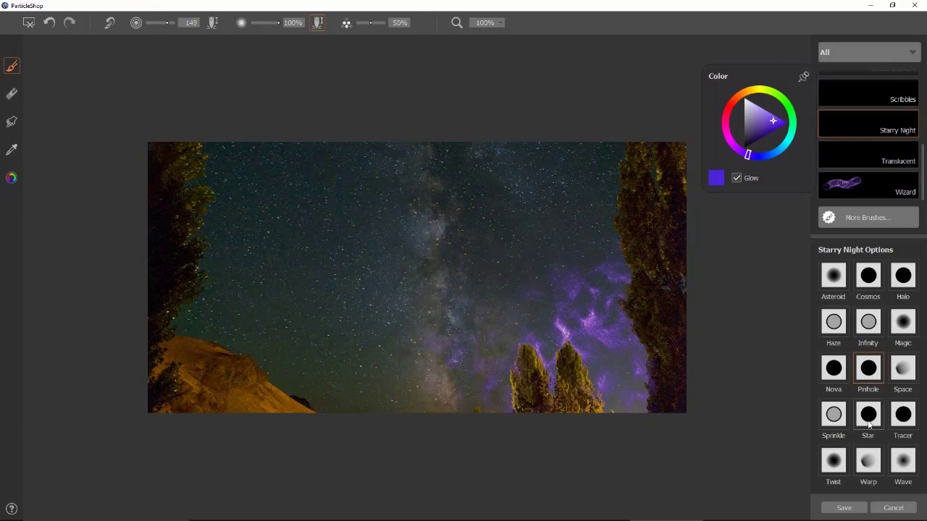
{"action": "left_click_drag", "start_coordinate": [762, 127], "coordinate": [749, 118]}
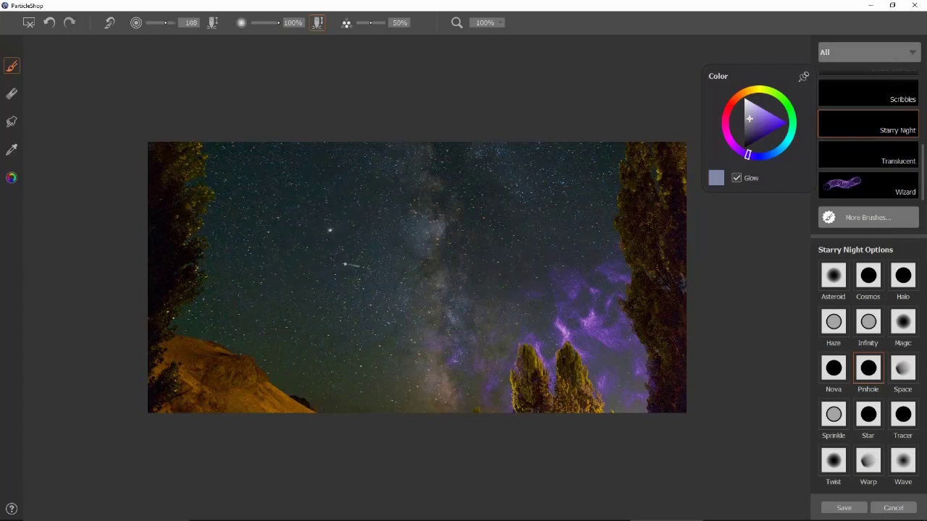
{"action": "left_click", "coordinate": [327, 179]}
{"action": "left_click", "coordinate": [516, 165]}
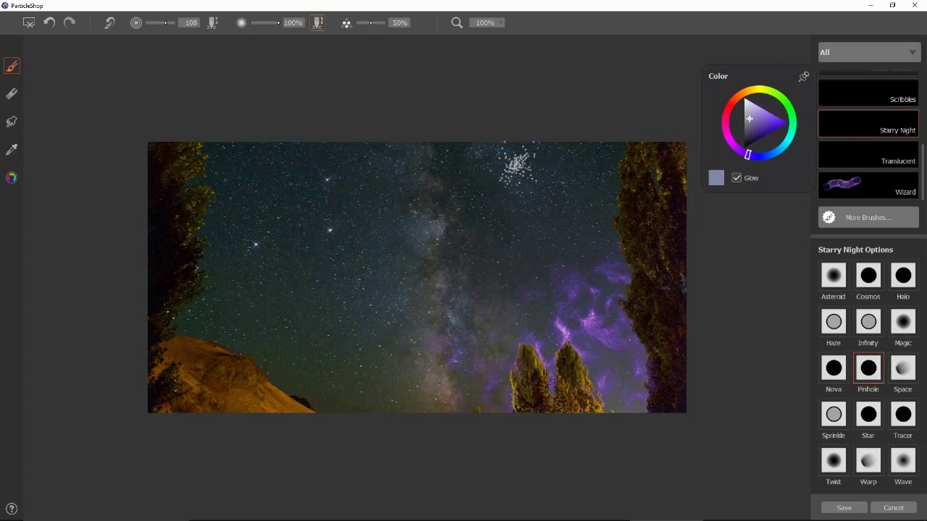
{"action": "left_click", "coordinate": [587, 220]}
{"action": "key", "text": "ctrl+z"}
Step: Add more Pinhole stars left of the lower Milky Way and, in a more saturated violet, in the sky to its right
{"action": "left_click_drag", "start_coordinate": [345, 256], "coordinate": [397, 334]}
{"action": "left_click", "coordinate": [384, 318]}
{"action": "left_click", "coordinate": [333, 290]}
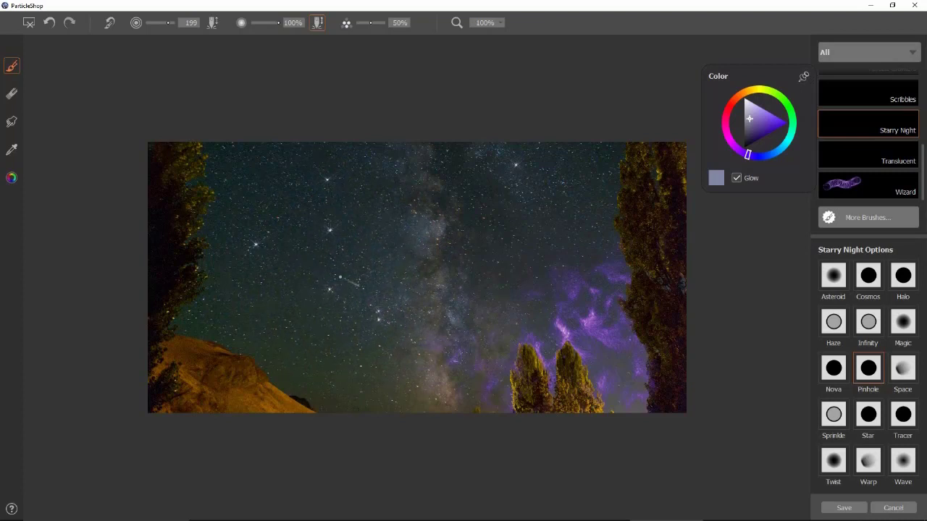
{"action": "left_click", "coordinate": [261, 262]}
{"action": "left_click", "coordinate": [767, 124]}
{"action": "left_click", "coordinate": [534, 251]}
{"action": "left_click", "coordinate": [601, 202]}
Step: Try Star brush bursts at radius 158 and 26% opacity left of the Milky Way, then undo them
{"action": "left_click", "coordinate": [868, 414]}
{"action": "left_click_drag", "start_coordinate": [333, 263], "coordinate": [411, 263]}
{"action": "left_click_drag", "start_coordinate": [346, 290], "coordinate": [349, 292]}
{"action": "key", "text": "ctrl+z"}
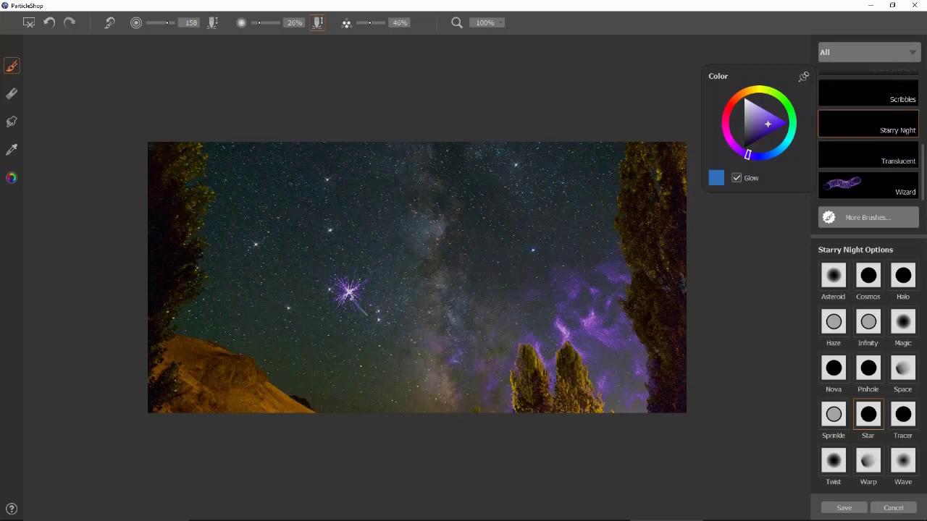
{"action": "key", "text": "ctrl+z"}
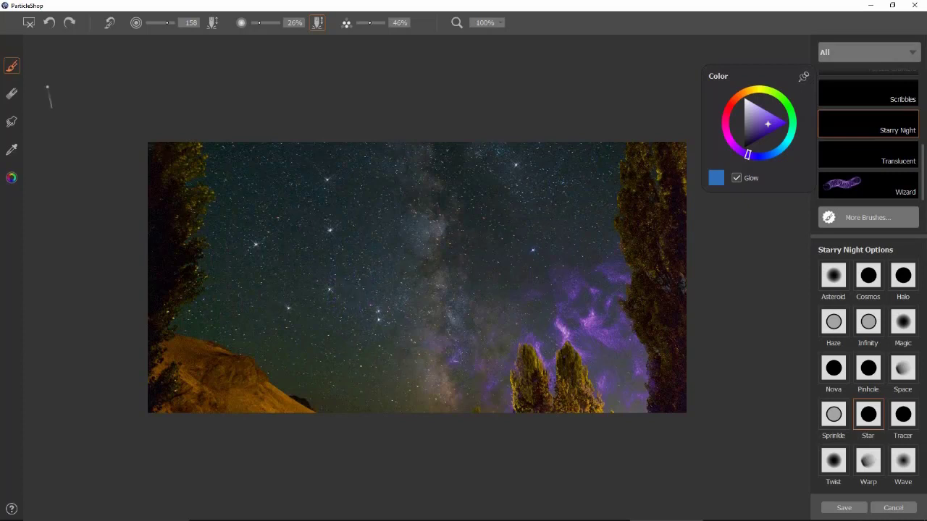
Step: Try a muted violet Star burst in the upper-right sky, undoing the first dab and repeating it
{"action": "left_click_drag", "start_coordinate": [767, 125], "coordinate": [754, 130]}
{"action": "left_click", "coordinate": [561, 178]}
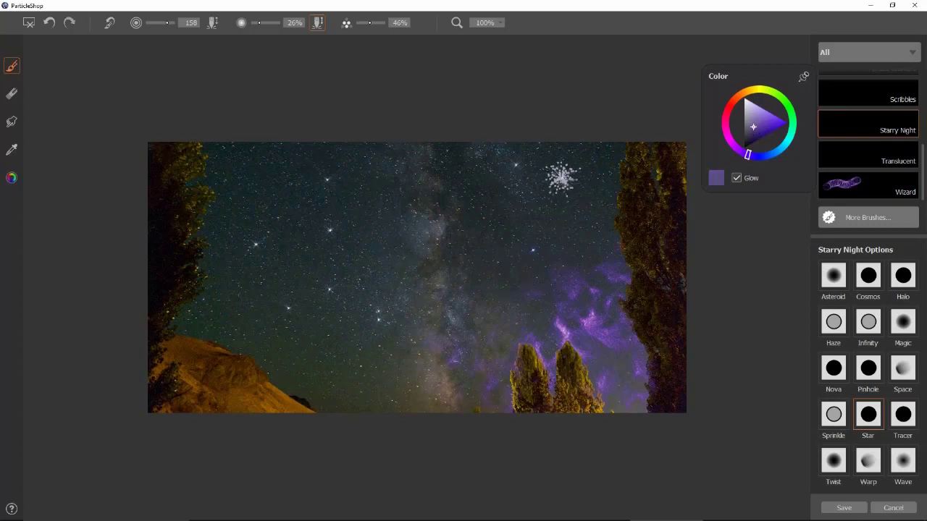
{"action": "key", "text": "ctrl+z"}
{"action": "left_click", "coordinate": [561, 183]}
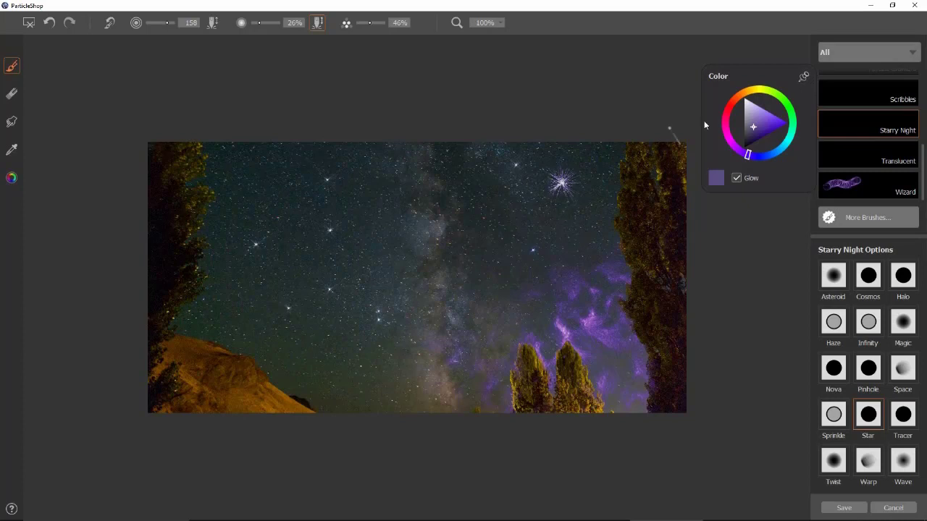
Step: Try muted orange Star bursts of various sizes across the sky, including a large one at radius 171 above the hill
{"action": "left_click", "coordinate": [735, 97]}
{"action": "left_click_drag", "start_coordinate": [753, 121], "coordinate": [749, 122]}
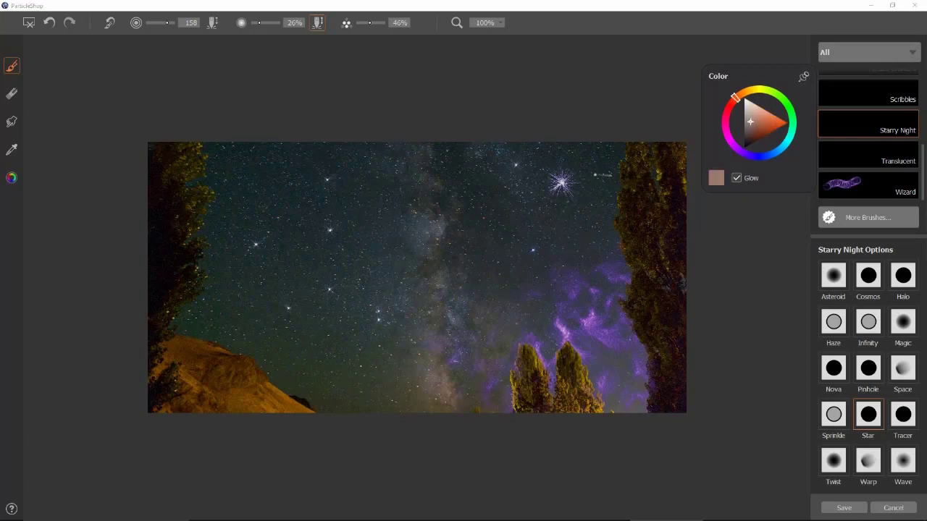
{"action": "left_click_drag", "start_coordinate": [602, 174], "coordinate": [601, 174]}
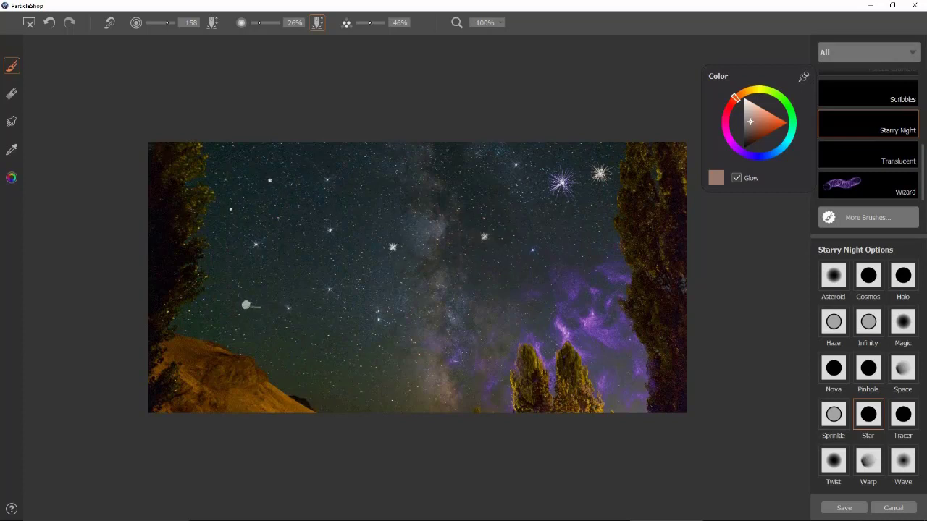
{"action": "left_click_drag", "start_coordinate": [229, 272], "coordinate": [259, 292]}
{"action": "left_click_drag", "start_coordinate": [253, 308], "coordinate": [253, 308]}
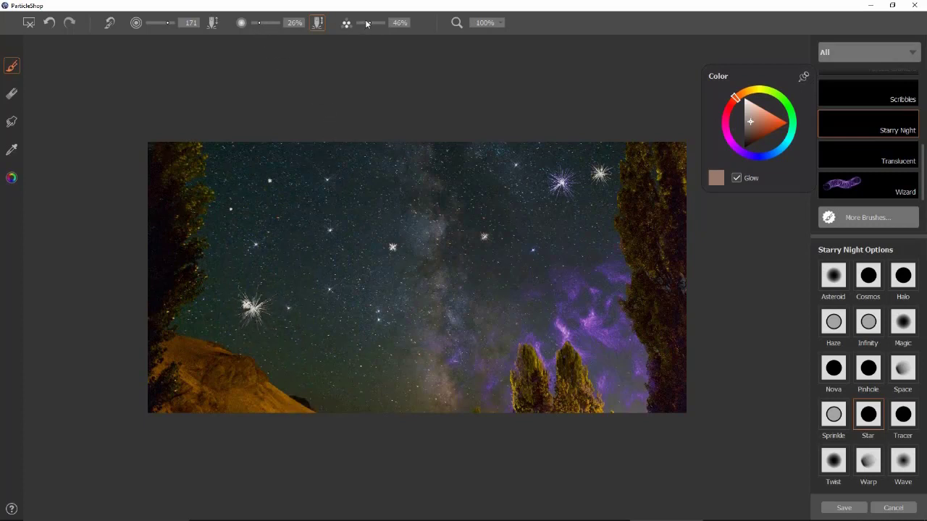
Step: Try one more Star burst left of the Milky Way, then undo all the Star bursts
{"action": "left_click", "coordinate": [340, 214]}
{"action": "key", "text": "ctrl+z"}
{"action": "key", "text": "ctrl+z"}
{"action": "key", "text": "ctrl+z"}
{"action": "key", "text": "ctrl+z"}
{"action": "key", "text": "ctrl+z"}
{"action": "key", "text": "ctrl+z"}
{"action": "key", "text": "ctrl+z"}
{"action": "key", "text": "ctrl+z"}
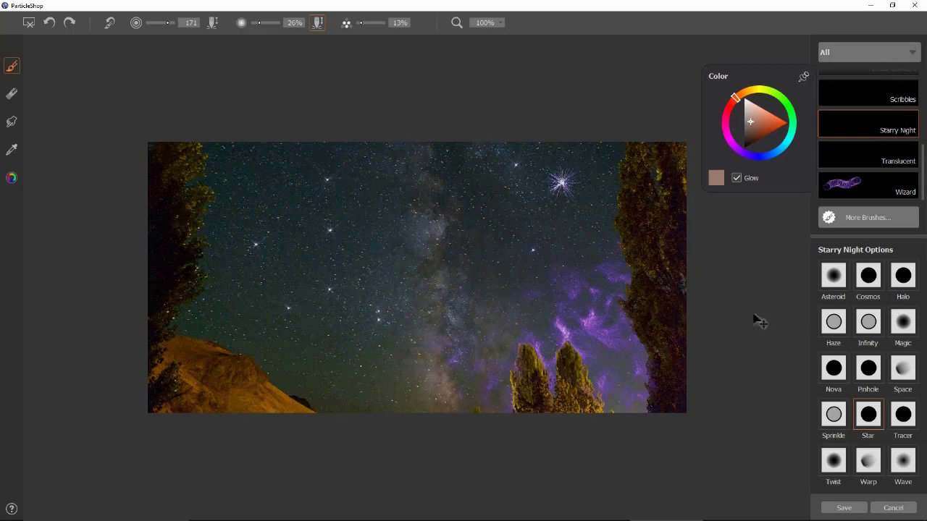
Step: Try a wide muted orange Tracer arc at radius 226 across the upper sky, then undo it
{"action": "left_click", "coordinate": [902, 414]}
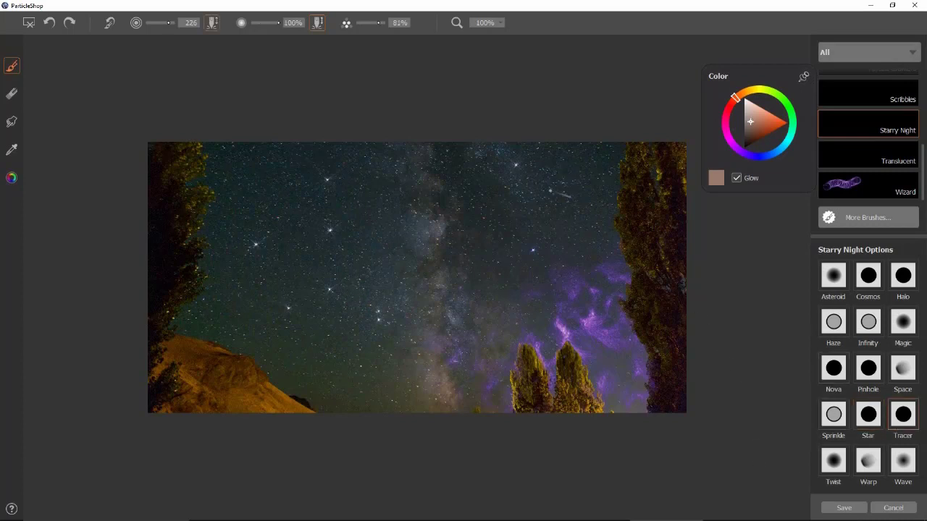
{"action": "mouse_move", "coordinate": [545, 167]}
{"action": "left_mouse_down"}
{"action": "mouse_move", "coordinate": [500, 221]}
{"action": "mouse_move", "coordinate": [404, 246]}
{"action": "mouse_move", "coordinate": [323, 214]}
{"action": "left_mouse_up"}
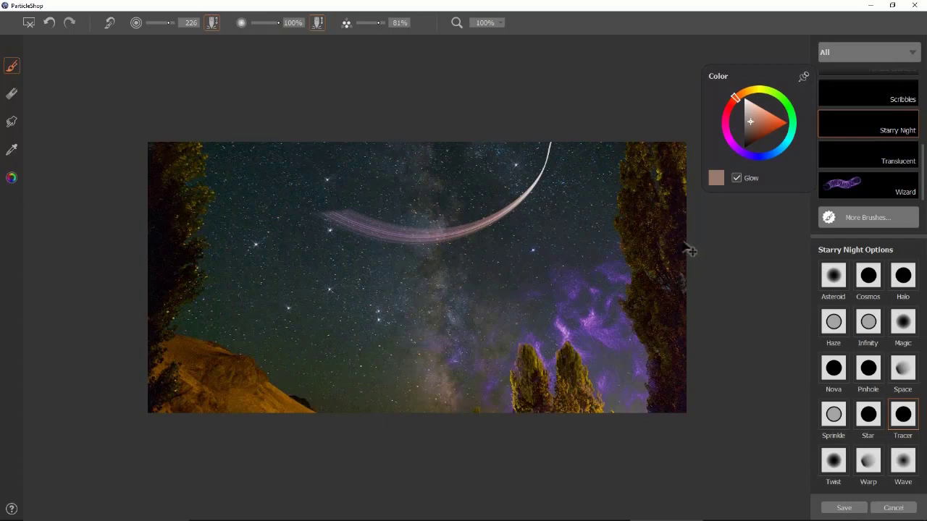
{"action": "key", "text": "ctrl+z"}
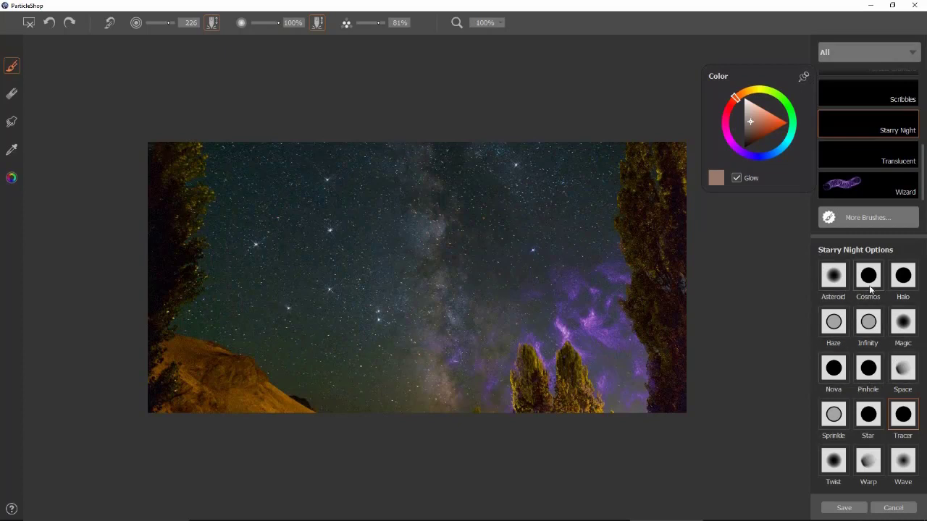
Step: Sweep a thin muted orange Halo arc from the top of the Milky Way across the upper-left sky
{"action": "left_click", "coordinate": [903, 276]}
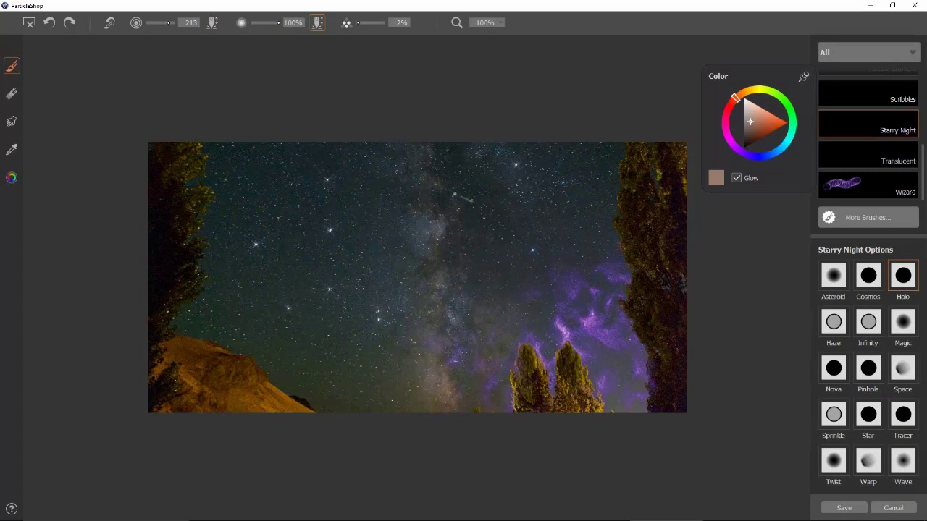
{"action": "mouse_move", "coordinate": [483, 133]}
{"action": "left_mouse_down"}
{"action": "mouse_move", "coordinate": [288, 256]}
{"action": "mouse_move", "coordinate": [99, 206]}
{"action": "left_mouse_up"}
Step: Try a wide muted orange Tracer arc at radius 226 from above the Milky Way to the left trees, then undo it
{"action": "left_click", "coordinate": [906, 417]}
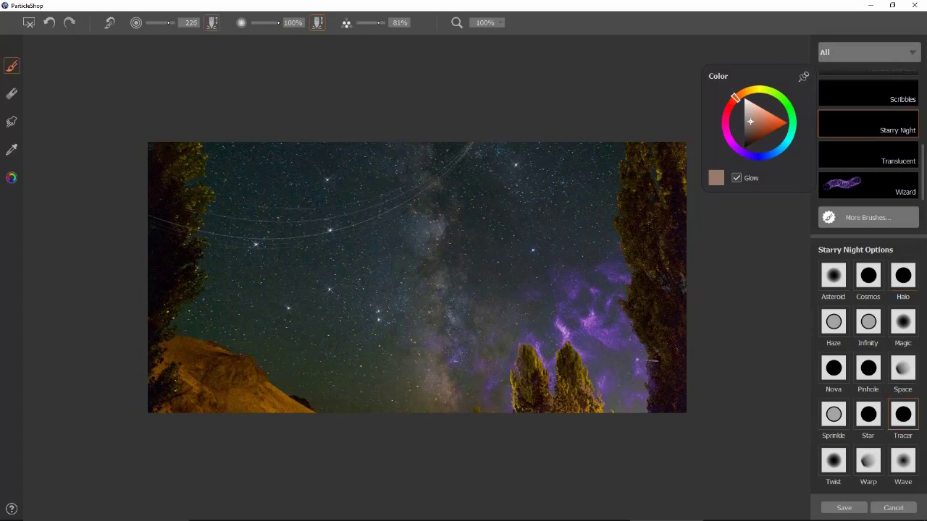
{"action": "mouse_move", "coordinate": [496, 147]}
{"action": "left_mouse_down"}
{"action": "mouse_move", "coordinate": [398, 257]}
{"action": "mouse_move", "coordinate": [217, 300]}
{"action": "mouse_move", "coordinate": [87, 285]}
{"action": "left_mouse_up"}
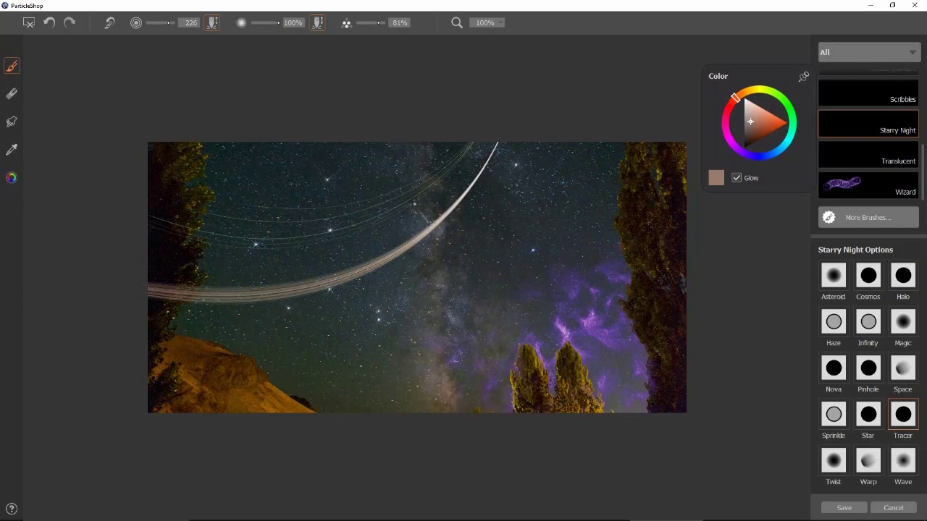
{"action": "key", "text": "ctrl+z"}
Step: Try two Tracer arcs in a more saturated orange across the sky, then undo them along with the earlier Halo arc
{"action": "left_click", "coordinate": [765, 123]}
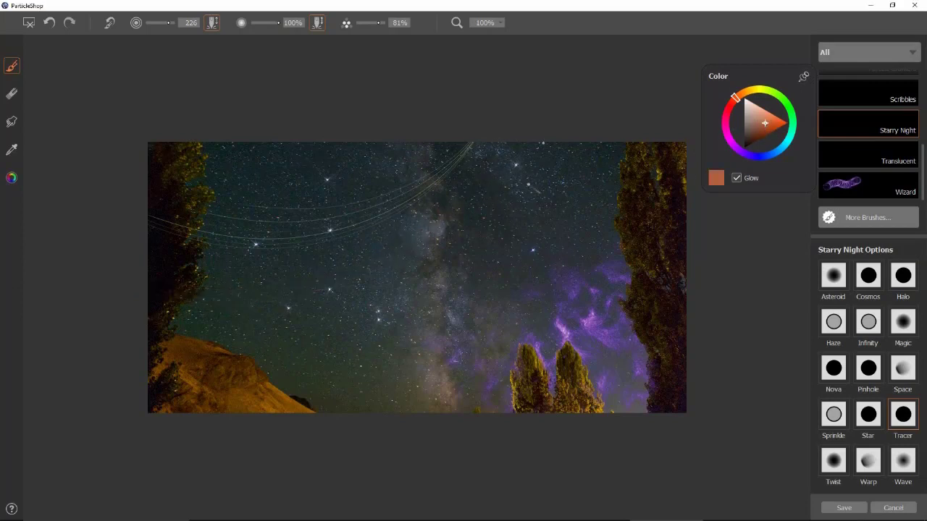
{"action": "mouse_move", "coordinate": [544, 139]}
{"action": "left_mouse_down"}
{"action": "mouse_move", "coordinate": [187, 360]}
{"action": "mouse_move", "coordinate": [31, 270]}
{"action": "left_mouse_up"}
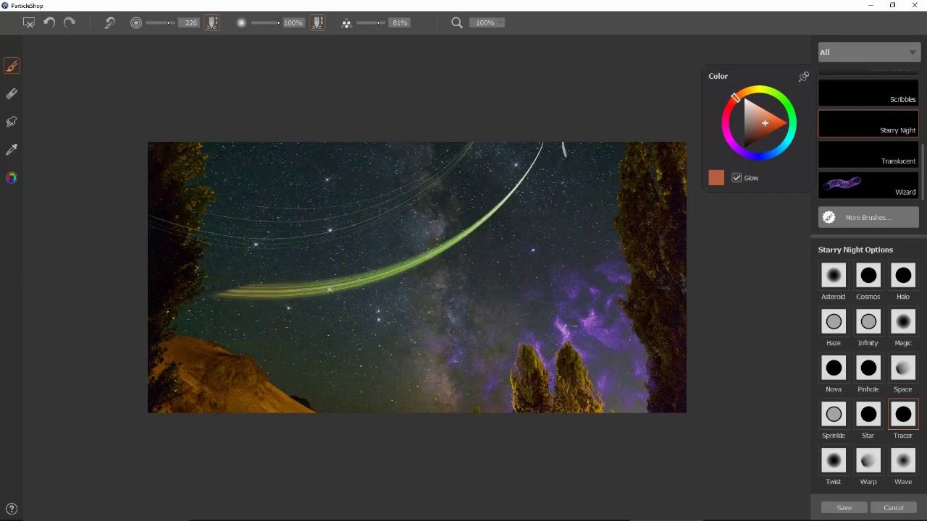
{"action": "mouse_move", "coordinate": [563, 152]}
{"action": "left_mouse_down"}
{"action": "mouse_move", "coordinate": [304, 491]}
{"action": "mouse_move", "coordinate": [73, 440]}
{"action": "left_mouse_up"}
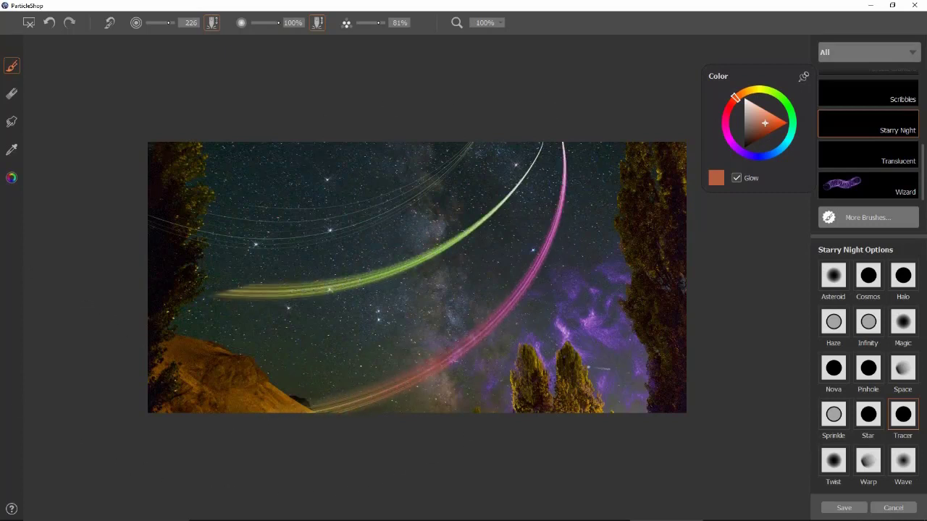
{"action": "key", "text": "ctrl+z"}
{"action": "key", "text": "ctrl+z"}
{"action": "key", "text": "ctrl+z"}
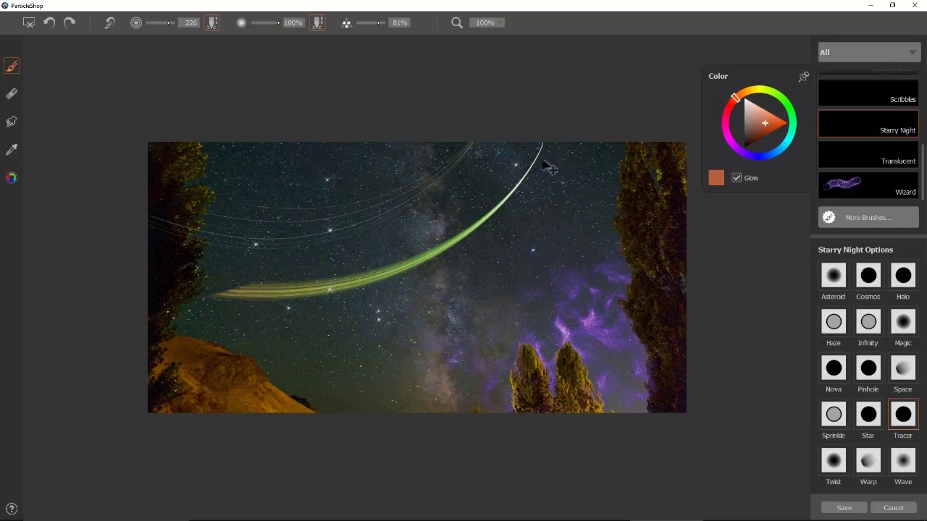
Step: Try a fan-shaped Twist stroke at radius 110 above the hill, then undo it
{"action": "left_click", "coordinate": [834, 460]}
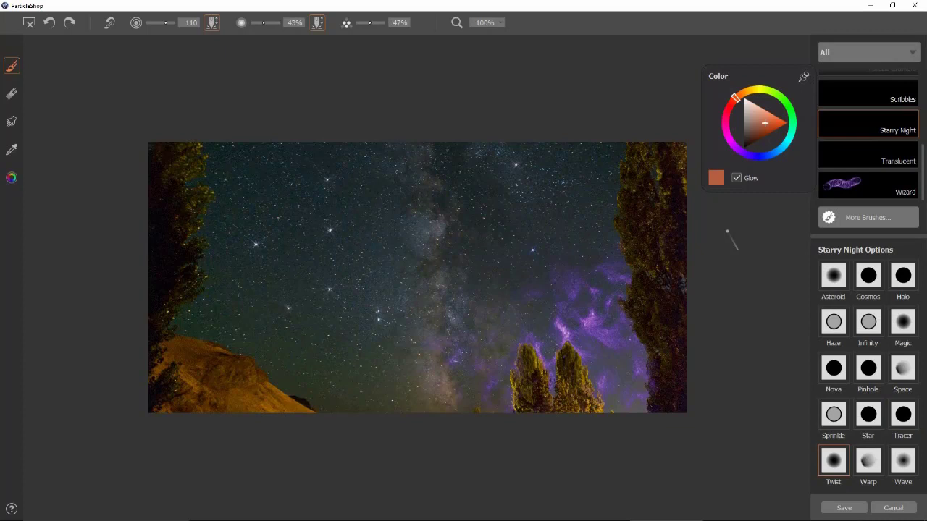
{"action": "key", "text": "ctrl+z"}
{"action": "left_click_drag", "start_coordinate": [265, 361], "coordinate": [291, 253]}
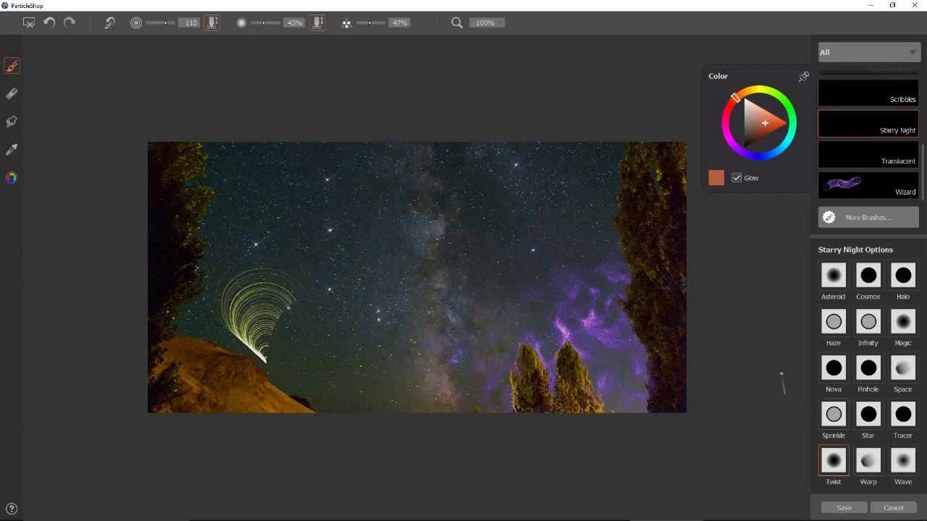
{"action": "key", "text": "ctrl+z"}
Step: Sample a muted brush color from the lower Milky Way and return to painting with the Twist brush
{"action": "left_click_drag", "start_coordinate": [773, 117], "coordinate": [753, 131]}
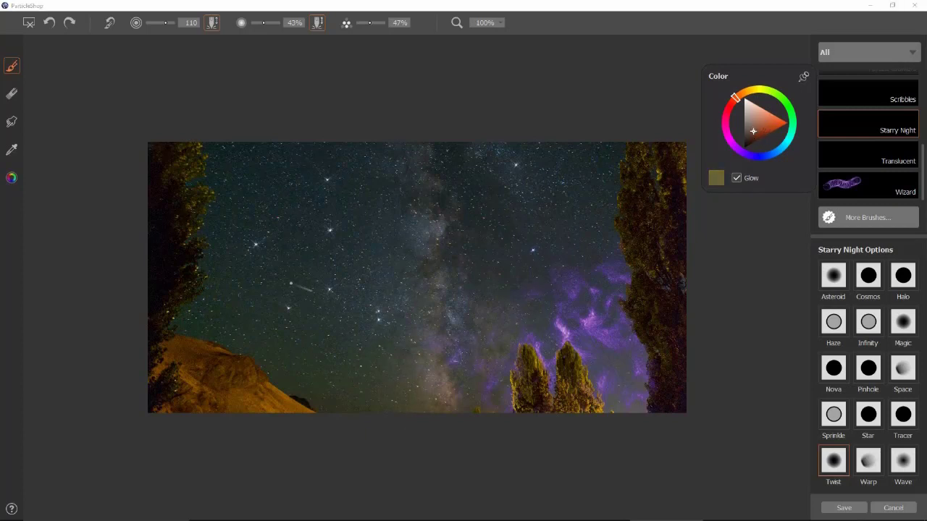
{"action": "left_click", "coordinate": [11, 148]}
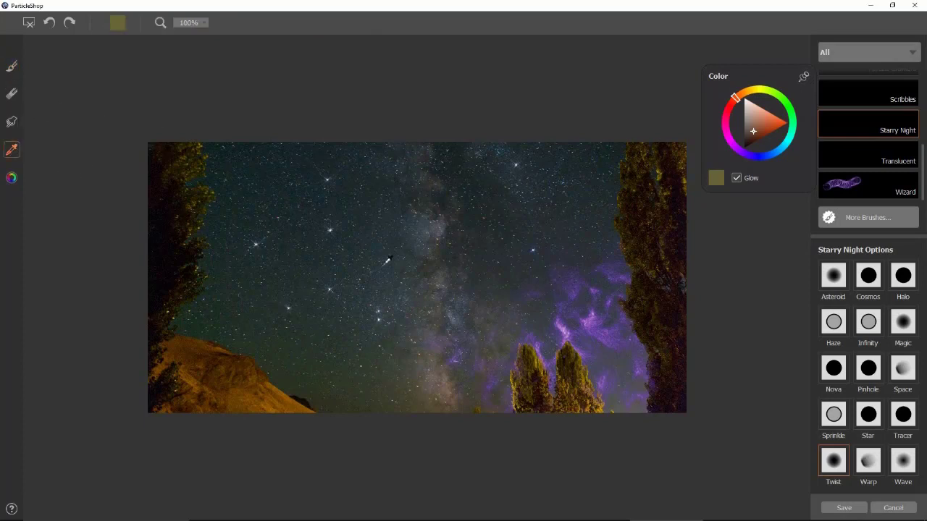
{"action": "left_click", "coordinate": [447, 369]}
{"action": "left_click", "coordinate": [12, 66]}
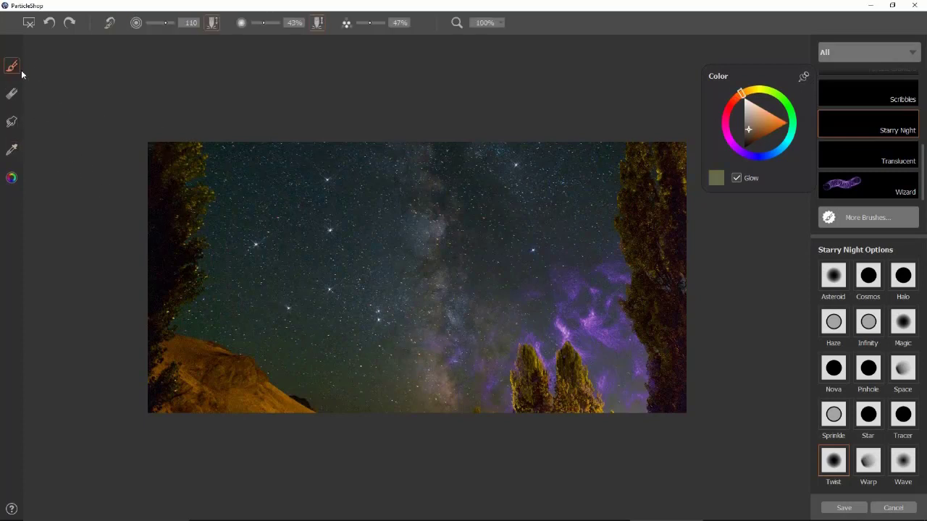
Step: Paint feathery Twist plumes at radius 110 beside the right poplars, near the violet haze and across the sky left of the Milky Way
{"action": "left_click_drag", "start_coordinate": [474, 399], "coordinate": [525, 332]}
{"action": "mouse_move", "coordinate": [581, 302]}
{"action": "left_mouse_down"}
{"action": "mouse_move", "coordinate": [589, 247]}
{"action": "mouse_move", "coordinate": [537, 200]}
{"action": "mouse_move", "coordinate": [477, 182]}
{"action": "mouse_move", "coordinate": [424, 197]}
{"action": "left_mouse_up"}
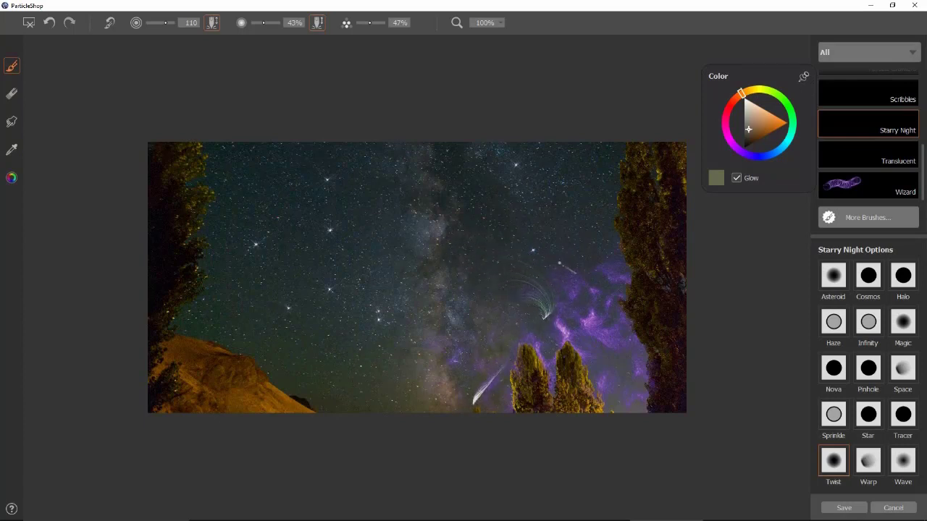
{"action": "mouse_move", "coordinate": [591, 276]}
{"action": "left_mouse_down"}
{"action": "mouse_move", "coordinate": [568, 169]}
{"action": "mouse_move", "coordinate": [421, 191]}
{"action": "left_mouse_up"}
{"action": "left_click_drag", "start_coordinate": [555, 274], "coordinate": [418, 250]}
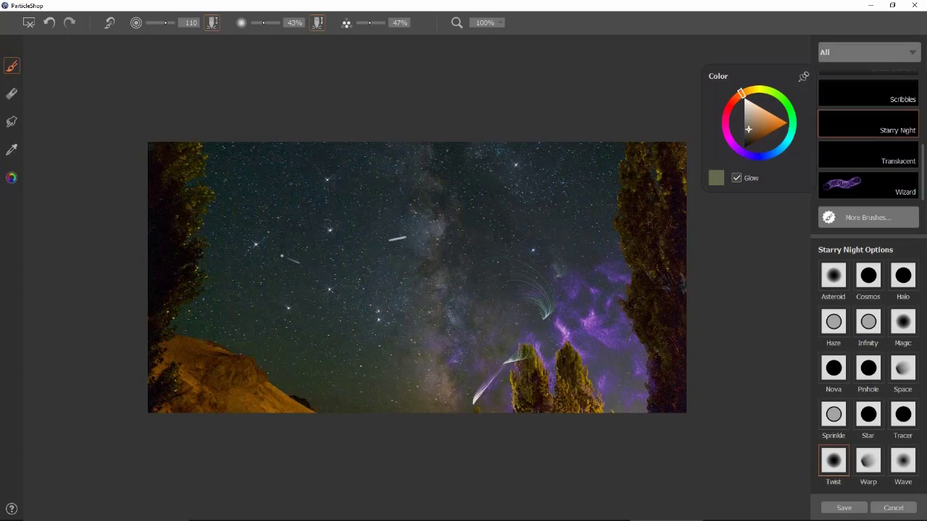
{"action": "mouse_move", "coordinate": [282, 256]}
{"action": "left_mouse_down"}
{"action": "mouse_move", "coordinate": [206, 218]}
{"action": "mouse_move", "coordinate": [218, 124]}
{"action": "mouse_move", "coordinate": [290, 72]}
{"action": "mouse_move", "coordinate": [377, 64]}
{"action": "left_mouse_up"}
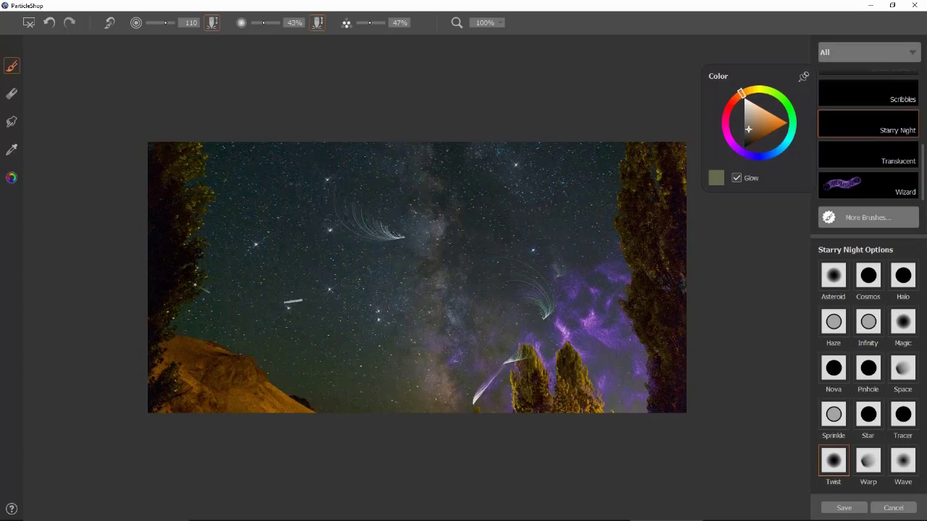
{"action": "left_click_drag", "start_coordinate": [295, 298], "coordinate": [294, 298]}
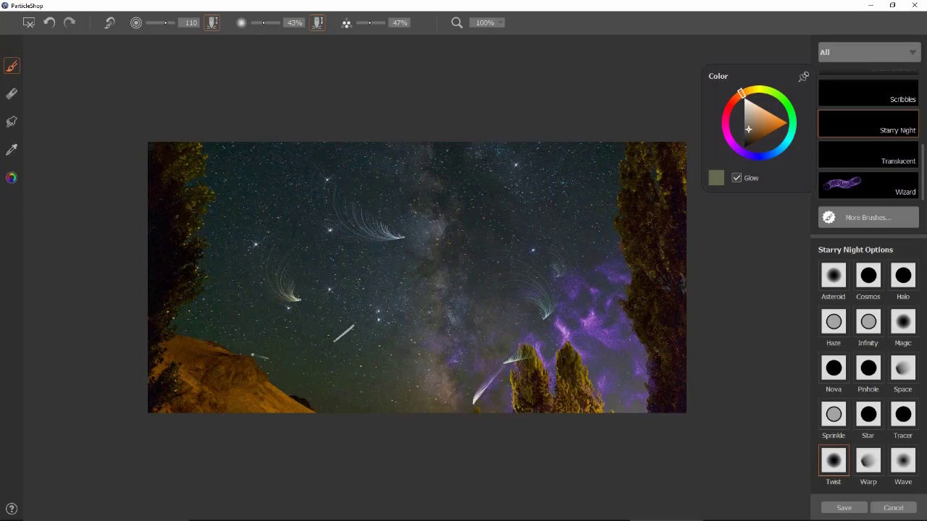
{"action": "mouse_move", "coordinate": [253, 355]}
{"action": "left_mouse_down"}
{"action": "mouse_move", "coordinate": [216, 188]}
{"action": "mouse_move", "coordinate": [260, 108]}
{"action": "mouse_move", "coordinate": [328, 64]}
{"action": "mouse_move", "coordinate": [398, 66]}
{"action": "mouse_move", "coordinate": [461, 94]}
{"action": "mouse_move", "coordinate": [361, 135]}
{"action": "mouse_move", "coordinate": [535, 249]}
{"action": "left_mouse_up"}
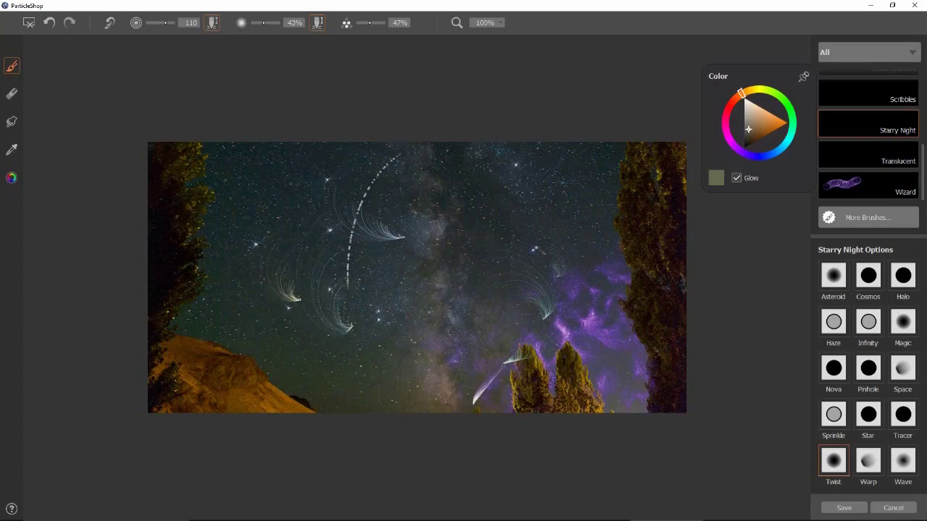
Step: Set the Eraser to radius 45 and 17% opacity and try fading the upper plume left of the Milky Way
{"action": "left_click", "coordinate": [12, 94]}
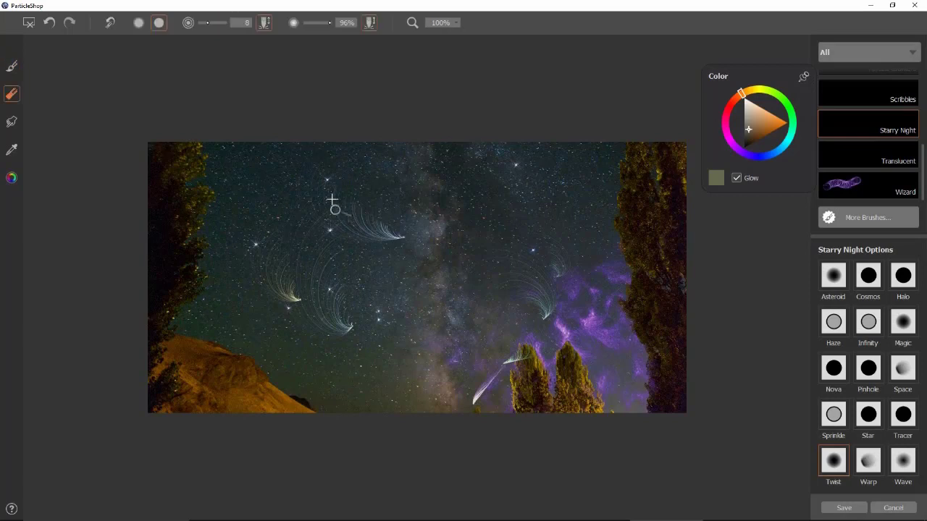
{"action": "left_click_drag", "start_coordinate": [328, 171], "coordinate": [370, 207]}
{"action": "left_click", "coordinate": [309, 23]}
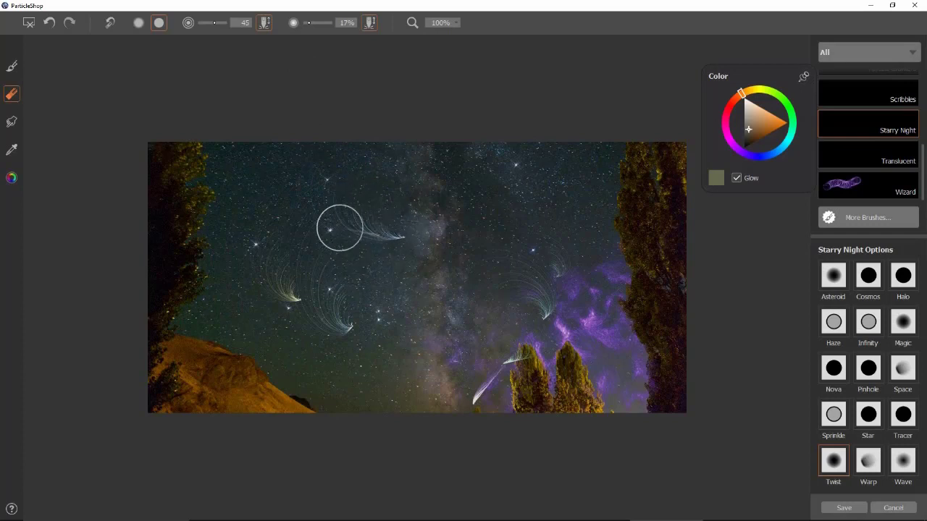
Step: Try smudging the plume ends at radius 39 and warping the violet haze at radius 311, then undo the changes
{"action": "left_click", "coordinate": [13, 122]}
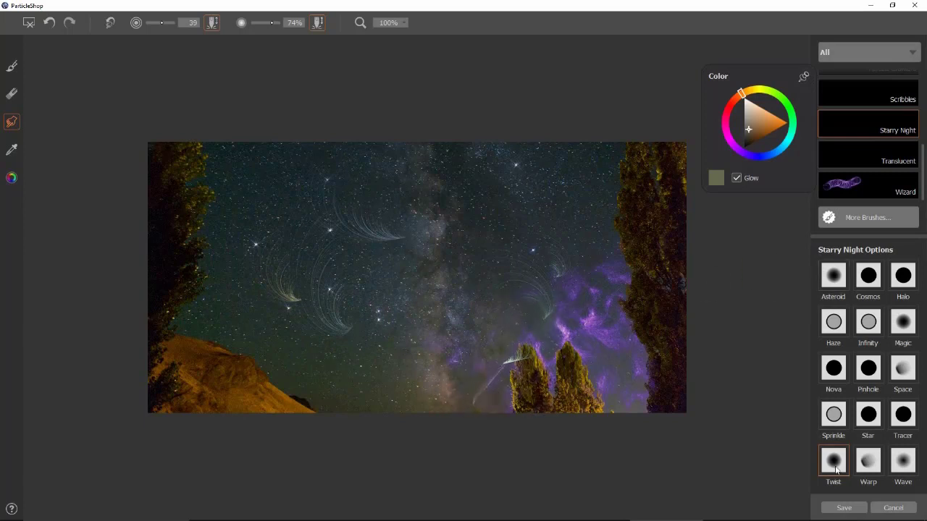
{"action": "left_click", "coordinate": [867, 463]}
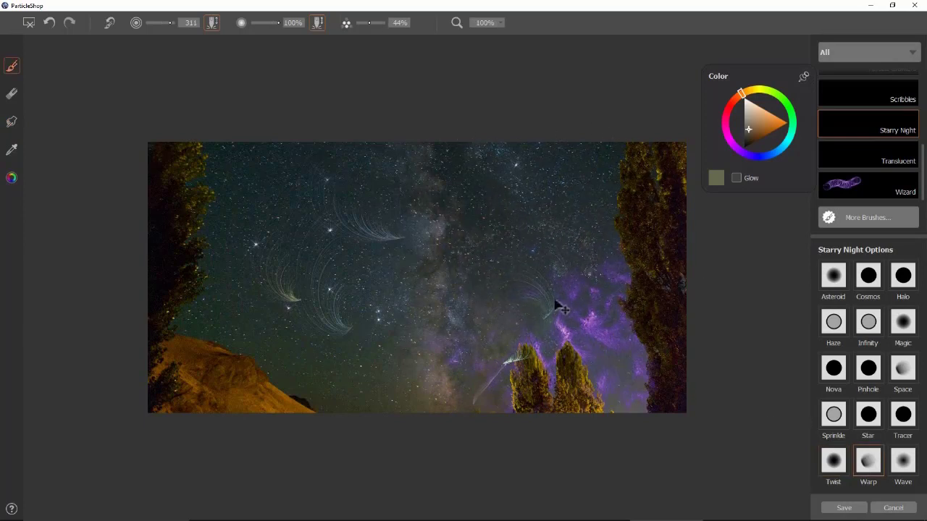
{"action": "left_click_drag", "start_coordinate": [602, 258], "coordinate": [614, 273]}
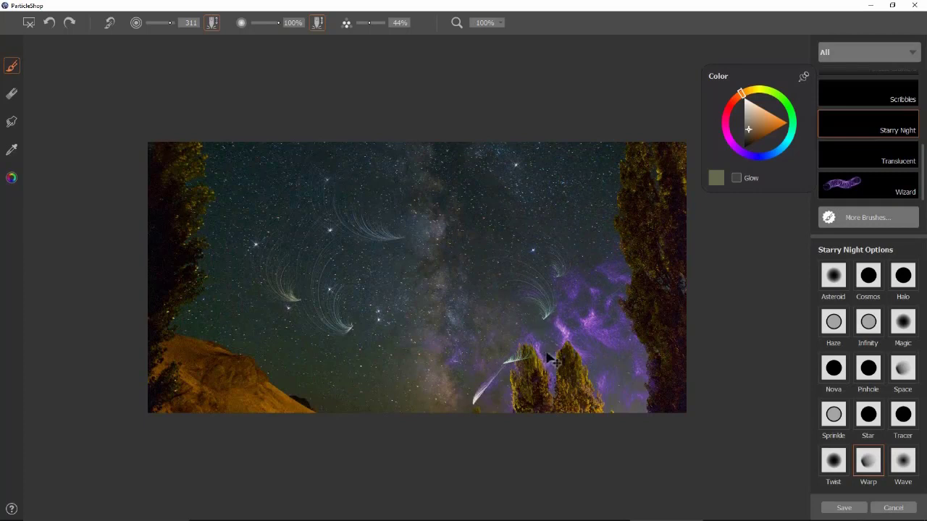
Step: Erase the Twist stroke overlapping the left of the two small poplars and return to the Warp brush
{"action": "left_click", "coordinate": [12, 94]}
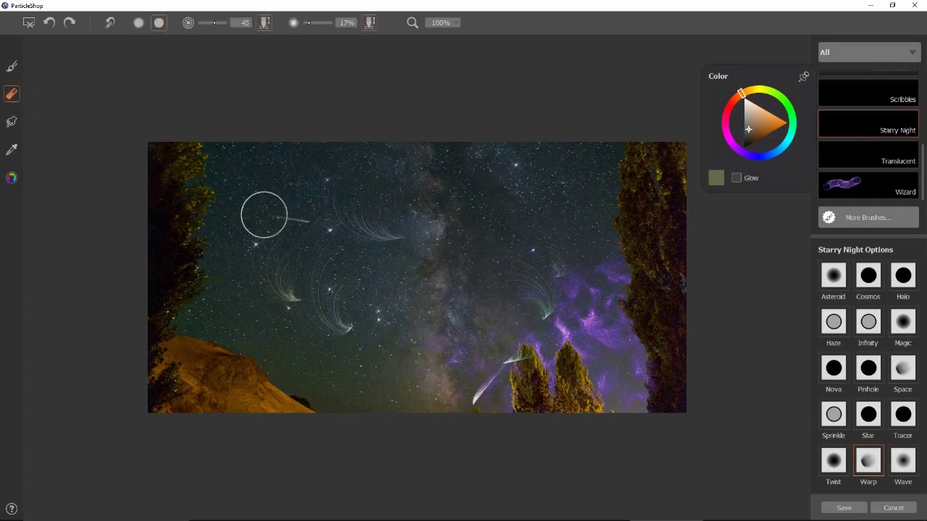
{"action": "left_click_drag", "start_coordinate": [513, 372], "coordinate": [515, 369]}
{"action": "left_click", "coordinate": [11, 66]}
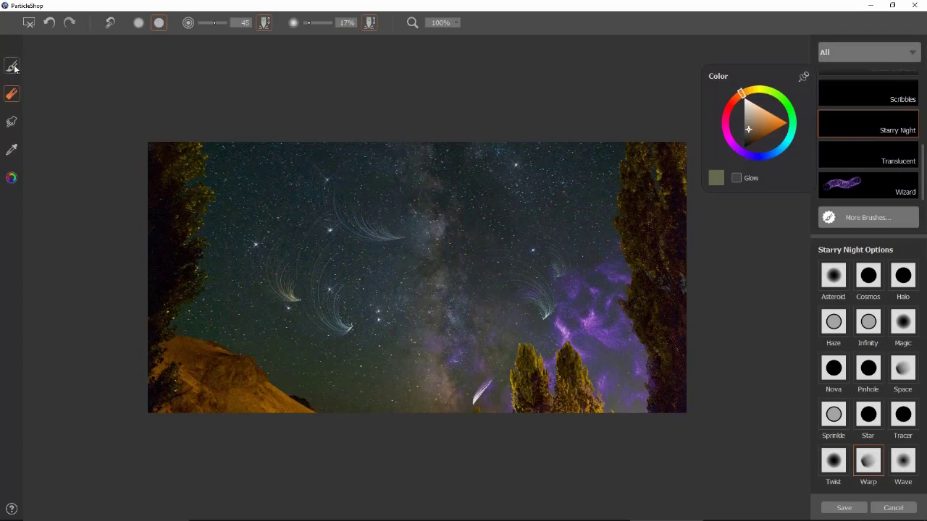
Step: Scatter Warp specks over the violet haze, the upper sky and the left tree edge, varying the radius between 119 and 293
{"action": "left_click_drag", "start_coordinate": [537, 327], "coordinate": [488, 327]}
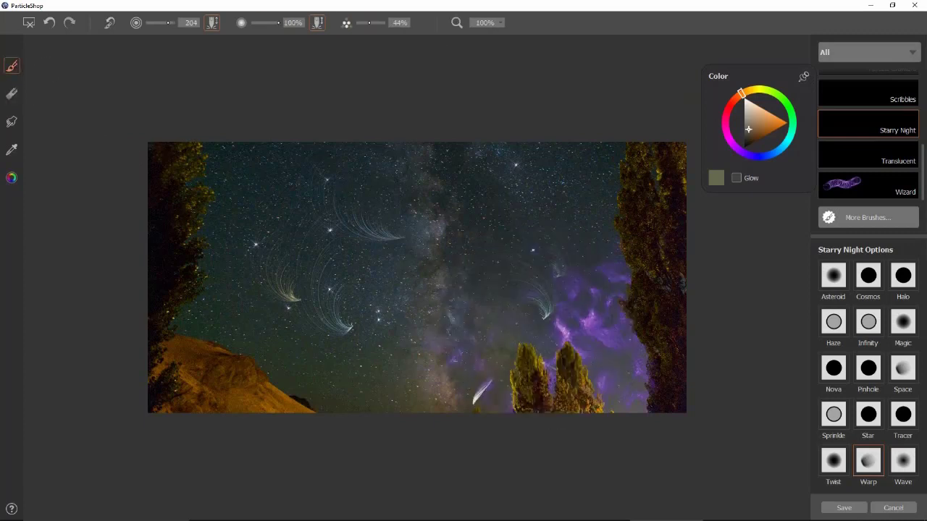
{"action": "left_click_drag", "start_coordinate": [540, 362], "coordinate": [598, 358]}
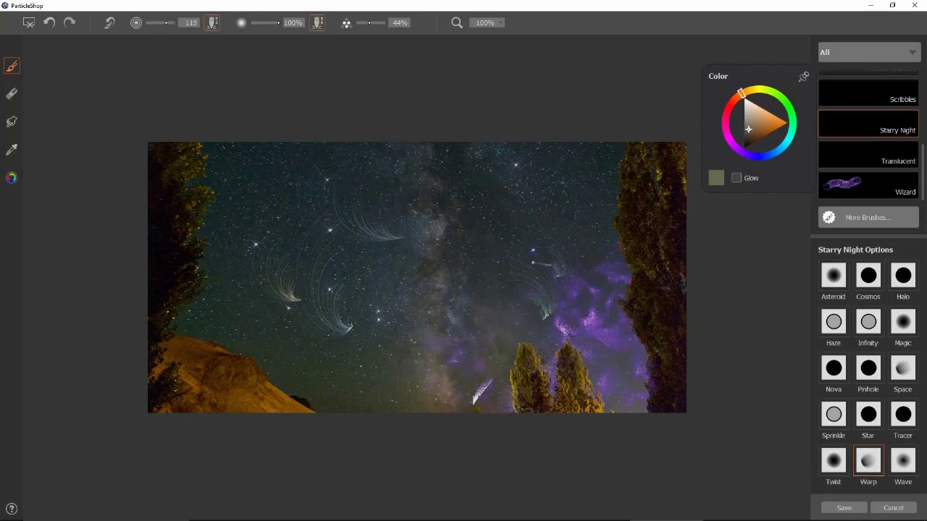
{"action": "left_click_drag", "start_coordinate": [528, 190], "coordinate": [517, 171]}
{"action": "left_click_drag", "start_coordinate": [190, 188], "coordinate": [210, 168]}
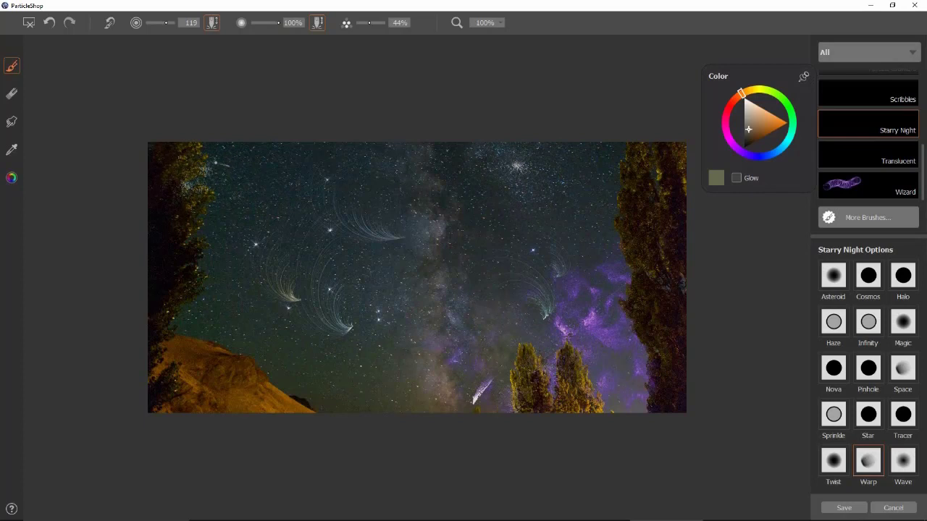
{"action": "left_click_drag", "start_coordinate": [252, 200], "coordinate": [257, 178]}
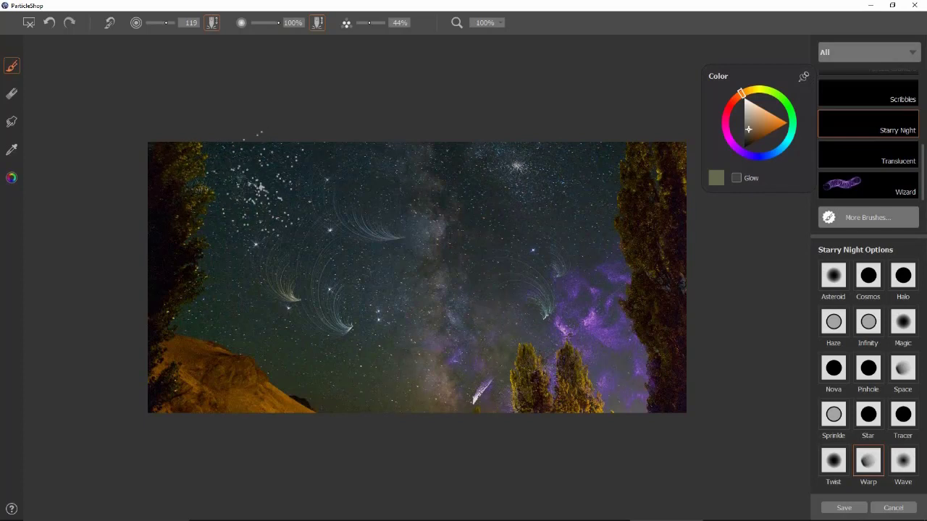
{"action": "left_click_drag", "start_coordinate": [632, 273], "coordinate": [645, 378]}
{"action": "left_click_drag", "start_coordinate": [193, 308], "coordinate": [195, 309]}
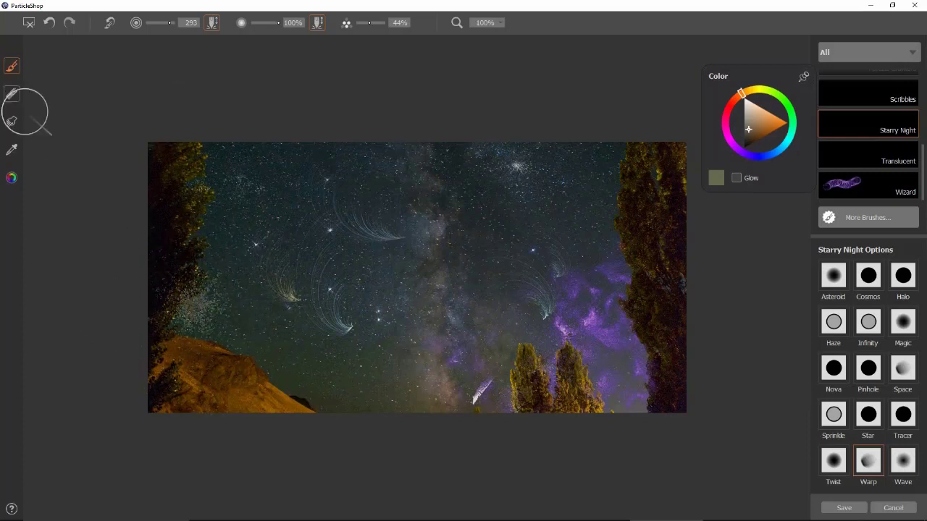
Step: Set the Eraser to radius 68 and 100% opacity and clear the Warp specks from the left trees and the hill
{"action": "left_click", "coordinate": [12, 94]}
{"action": "mouse_move", "coordinate": [177, 283]}
{"action": "left_mouse_down"}
{"action": "mouse_move", "coordinate": [178, 308]}
{"action": "mouse_move", "coordinate": [203, 293]}
{"action": "mouse_move", "coordinate": [163, 319]}
{"action": "left_mouse_up"}
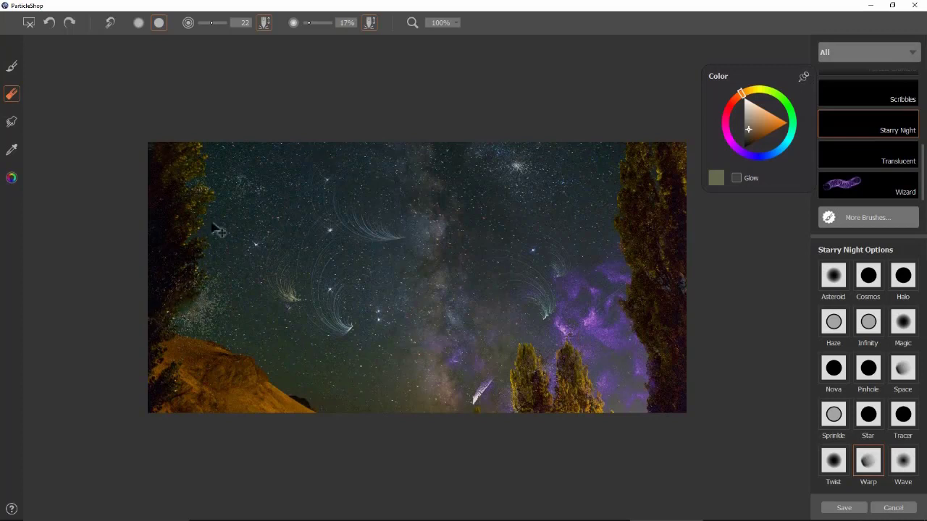
{"action": "left_click_drag", "start_coordinate": [310, 25], "coordinate": [332, 24]}
{"action": "left_click_drag", "start_coordinate": [211, 23], "coordinate": [210, 23]}
{"action": "left_click_drag", "start_coordinate": [211, 26], "coordinate": [215, 23]}
{"action": "key", "text": "ctrl+z"}
{"action": "mouse_move", "coordinate": [186, 304]}
{"action": "left_mouse_down"}
{"action": "mouse_move", "coordinate": [200, 283]}
{"action": "mouse_move", "coordinate": [189, 291]}
{"action": "left_mouse_up"}
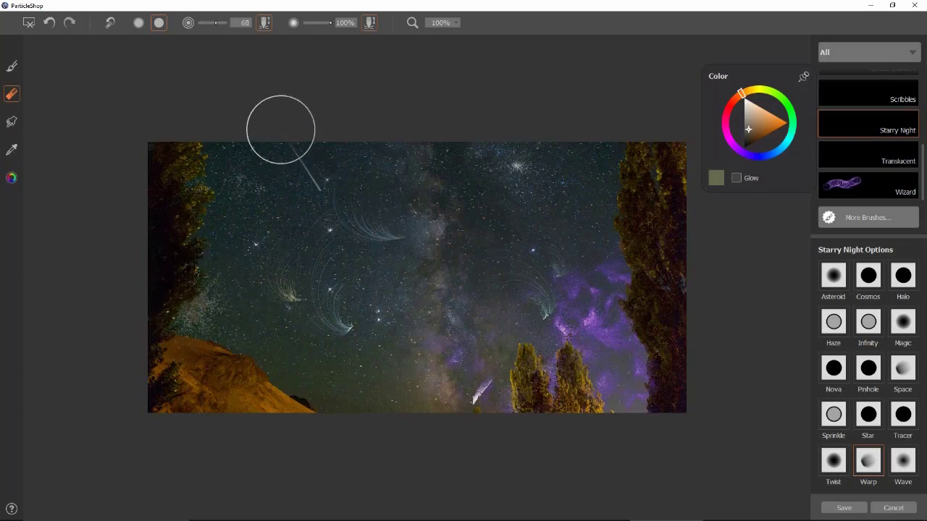
{"action": "left_click_drag", "start_coordinate": [264, 413], "coordinate": [183, 344]}
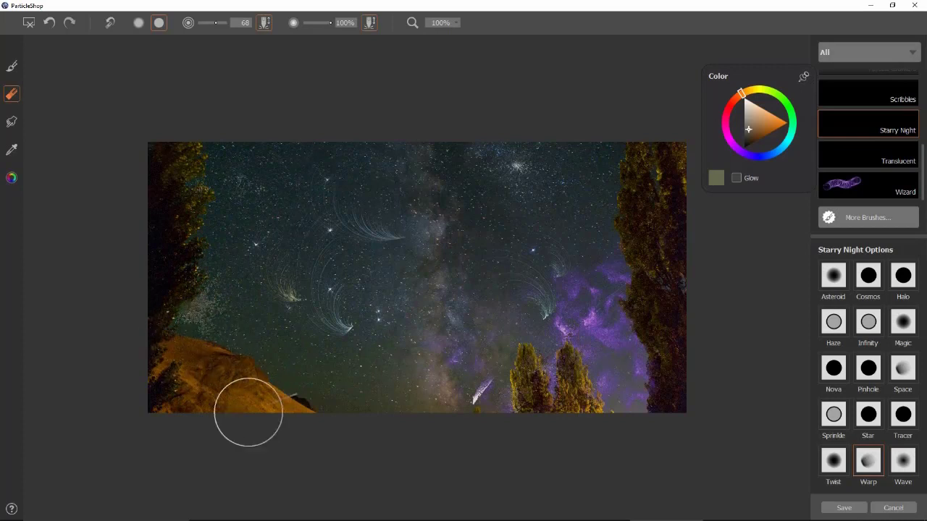
{"action": "left_click_drag", "start_coordinate": [214, 403], "coordinate": [174, 340]}
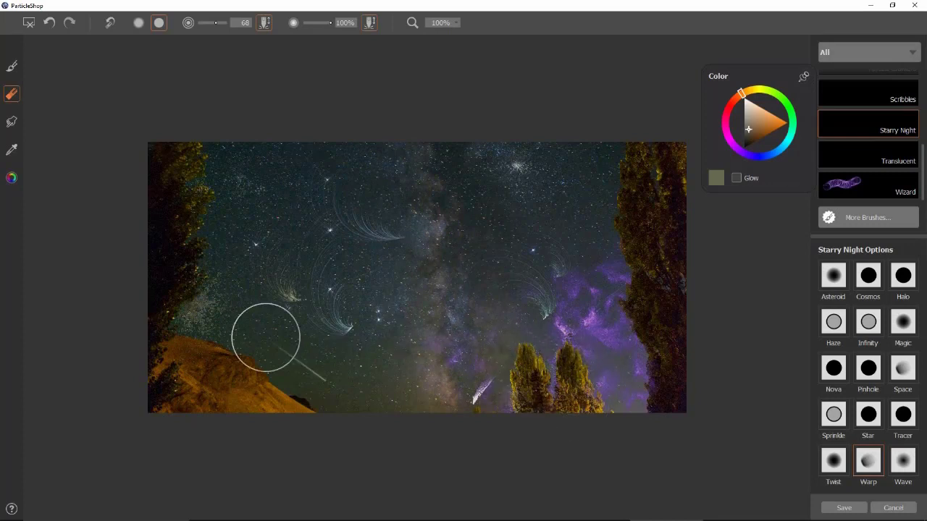
Step: Try the Wave brush on the violet haze, then rework the plumes and stars in the left sky at small radii of 34 and 65
{"action": "left_click", "coordinate": [22, 69]}
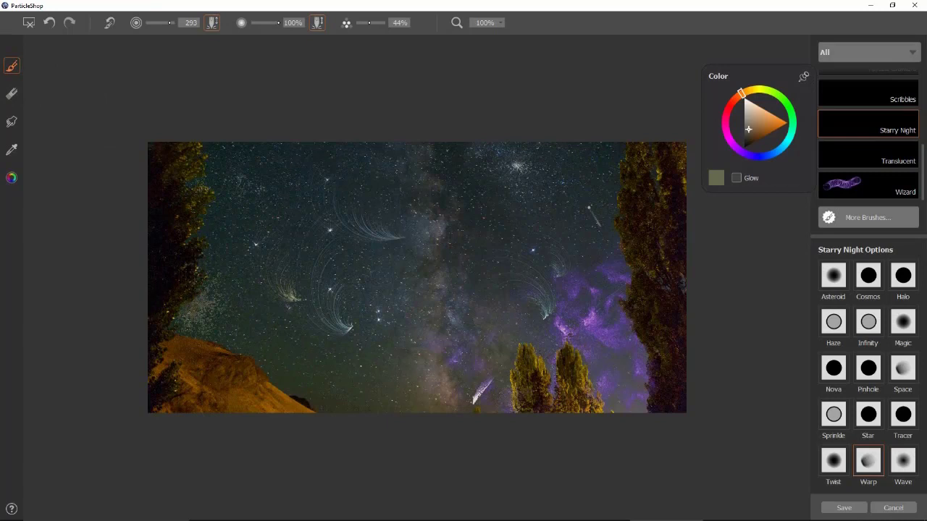
{"action": "left_click", "coordinate": [902, 461]}
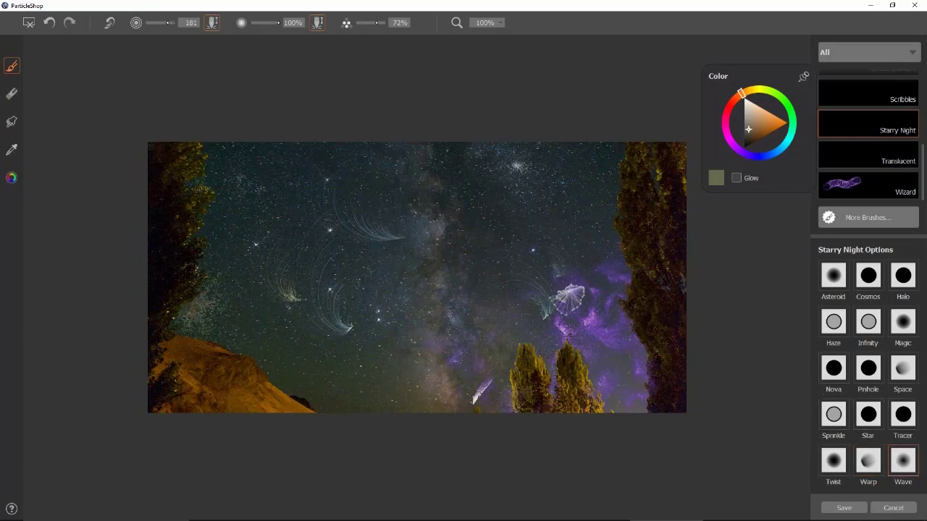
{"action": "left_click_drag", "start_coordinate": [613, 269], "coordinate": [614, 282]}
{"action": "mouse_move", "coordinate": [333, 185]}
{"action": "left_mouse_down"}
{"action": "mouse_move", "coordinate": [350, 223]}
{"action": "mouse_move", "coordinate": [320, 176]}
{"action": "mouse_move", "coordinate": [329, 241]}
{"action": "left_mouse_up"}
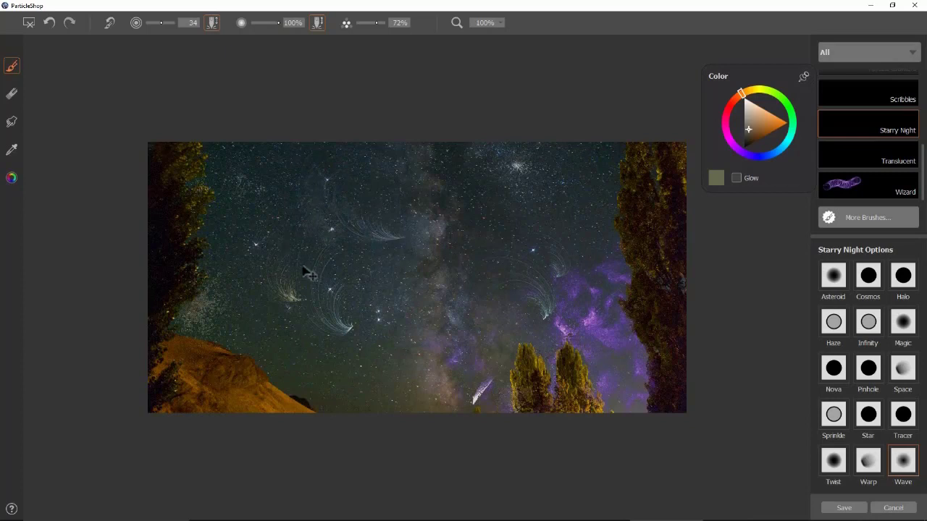
{"action": "left_click_drag", "start_coordinate": [273, 217], "coordinate": [275, 250]}
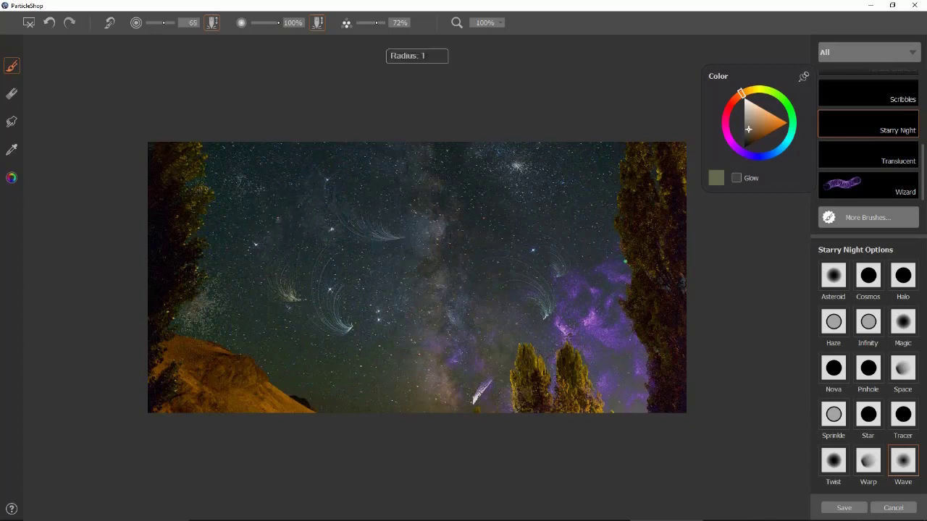
Step: Soften and break up the violet haze above the right poplars with Wave strokes at radius 114
{"action": "mouse_move", "coordinate": [614, 281]}
{"action": "left_mouse_down"}
{"action": "mouse_move", "coordinate": [623, 341]}
{"action": "mouse_move", "coordinate": [641, 358]}
{"action": "mouse_move", "coordinate": [591, 281]}
{"action": "left_mouse_up"}
{"action": "key", "text": "bracketright"}
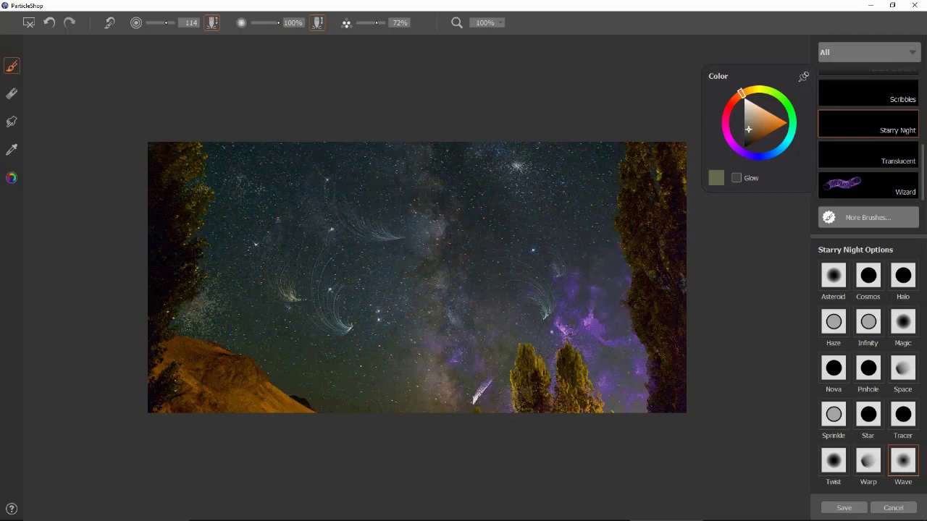
{"action": "left_click_drag", "start_coordinate": [643, 355], "coordinate": [629, 373]}
{"action": "key", "text": "ctrl+z"}
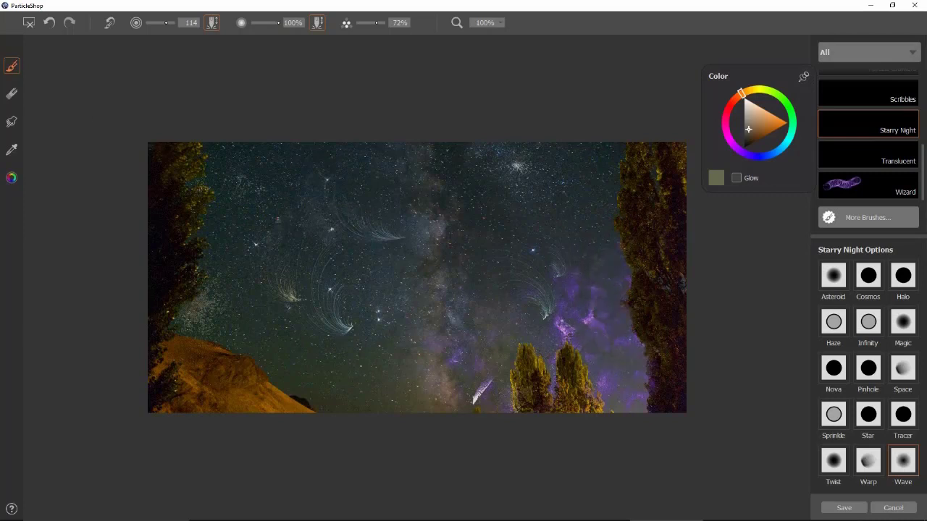
{"action": "left_click_drag", "start_coordinate": [567, 324], "coordinate": [584, 336]}
{"action": "key", "text": "ctrl+z"}
{"action": "key", "text": "ctrl+z"}
Step: Blend away the plumes near the poplars and the bright star cluster in the upper-right sky with radius 114 Wave strokes
{"action": "left_click_drag", "start_coordinate": [491, 381], "coordinate": [498, 368]}
{"action": "key", "text": "ctrl+z"}
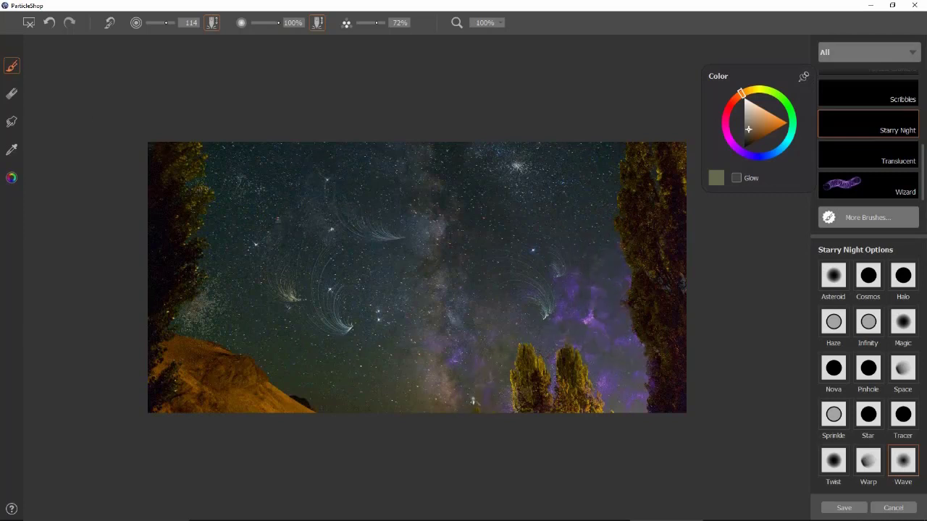
{"action": "left_click_drag", "start_coordinate": [547, 304], "coordinate": [545, 318]}
{"action": "key", "text": "ctrl+z"}
{"action": "key", "text": "ctrl+z"}
{"action": "left_click_drag", "start_coordinate": [506, 165], "coordinate": [565, 182]}
{"action": "key", "text": "ctrl+z"}
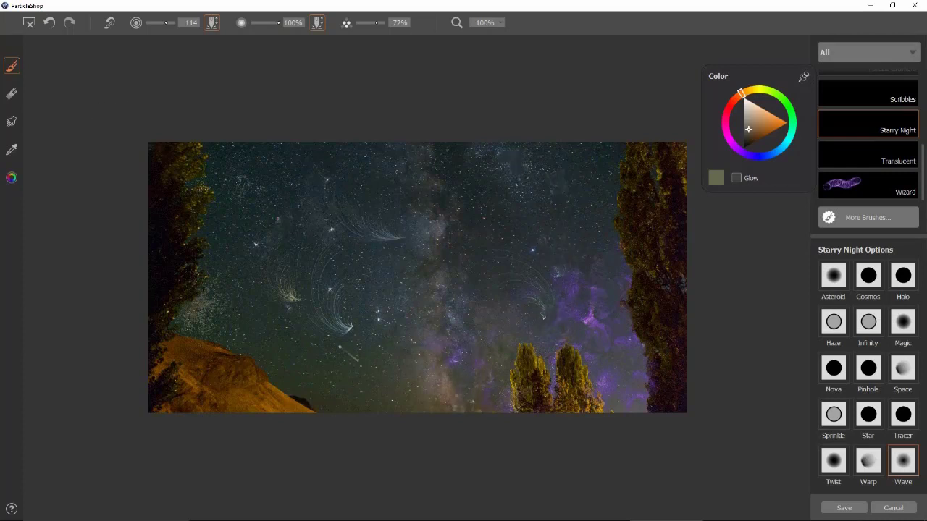